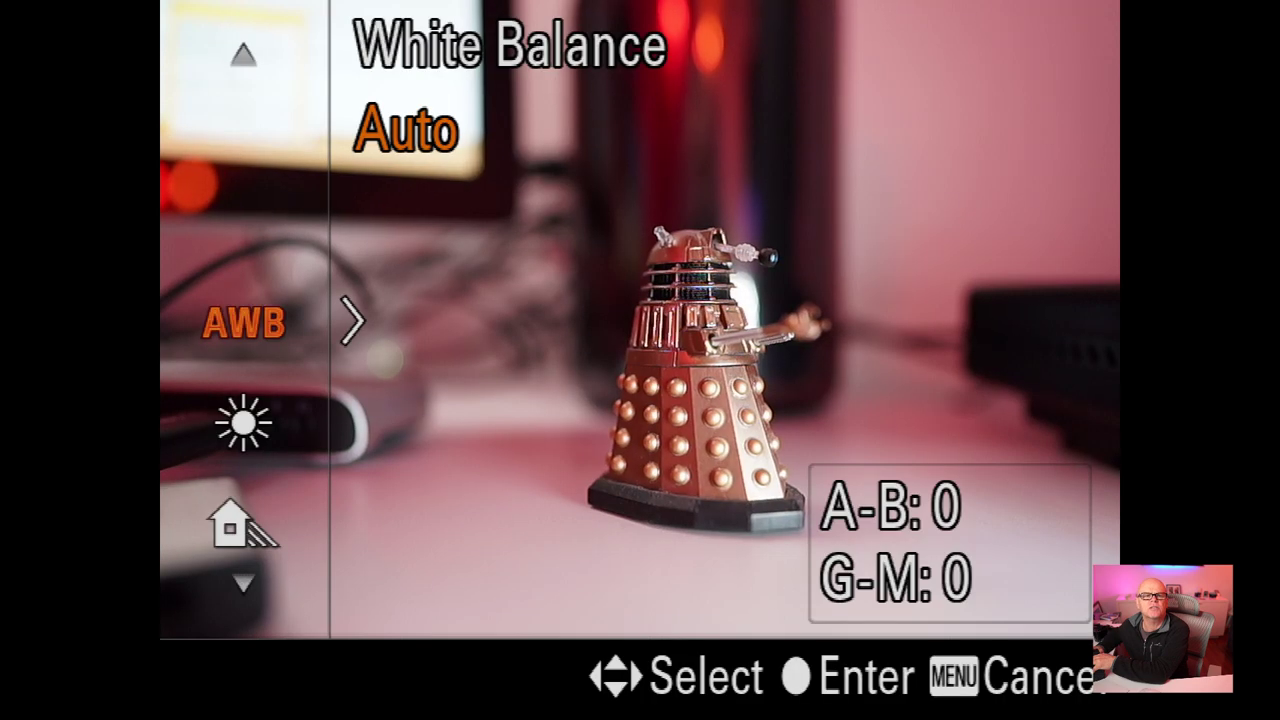
# Browse the custom White Balance presets and keep White Balance on Auto
pyautogui.press('Up')
pyautogui.press('Up')
pyautogui.press('Up')
pyautogui.press('Up')
pyautogui.press('Down')
pyautogui.press('Down')
pyautogui.press('Down')
pyautogui.press('Down')
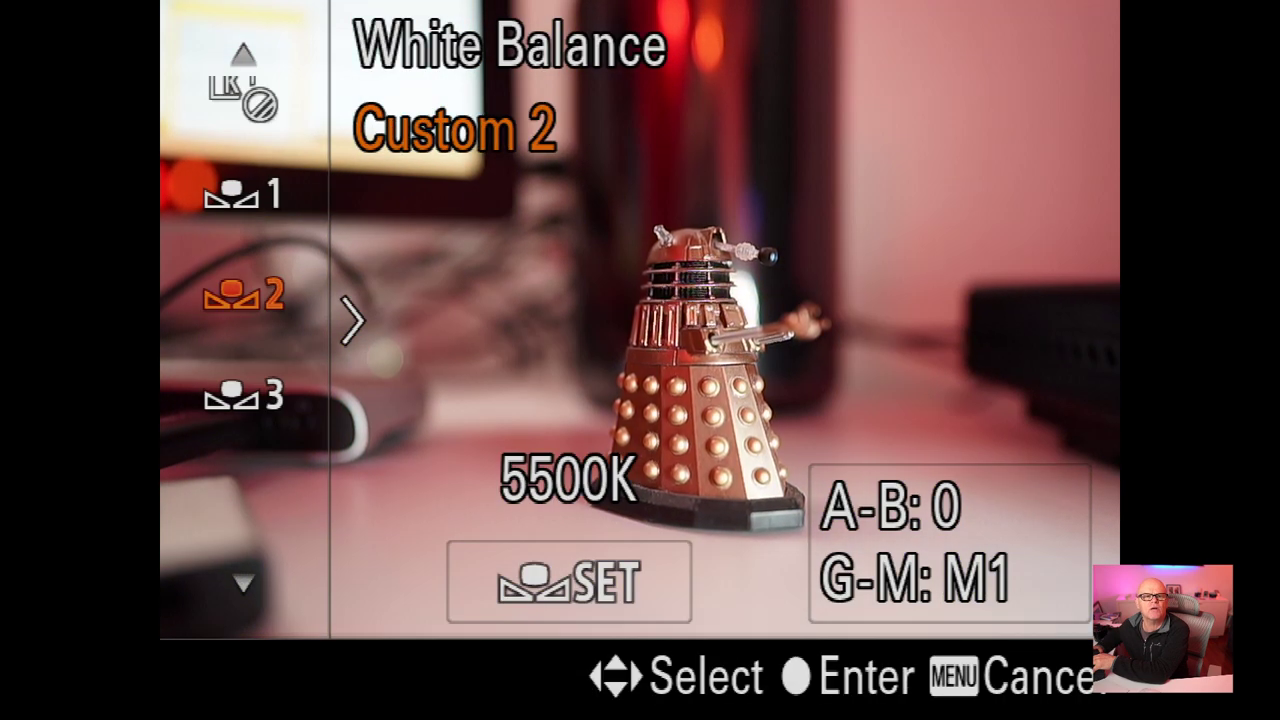
pyautogui.press('Return')
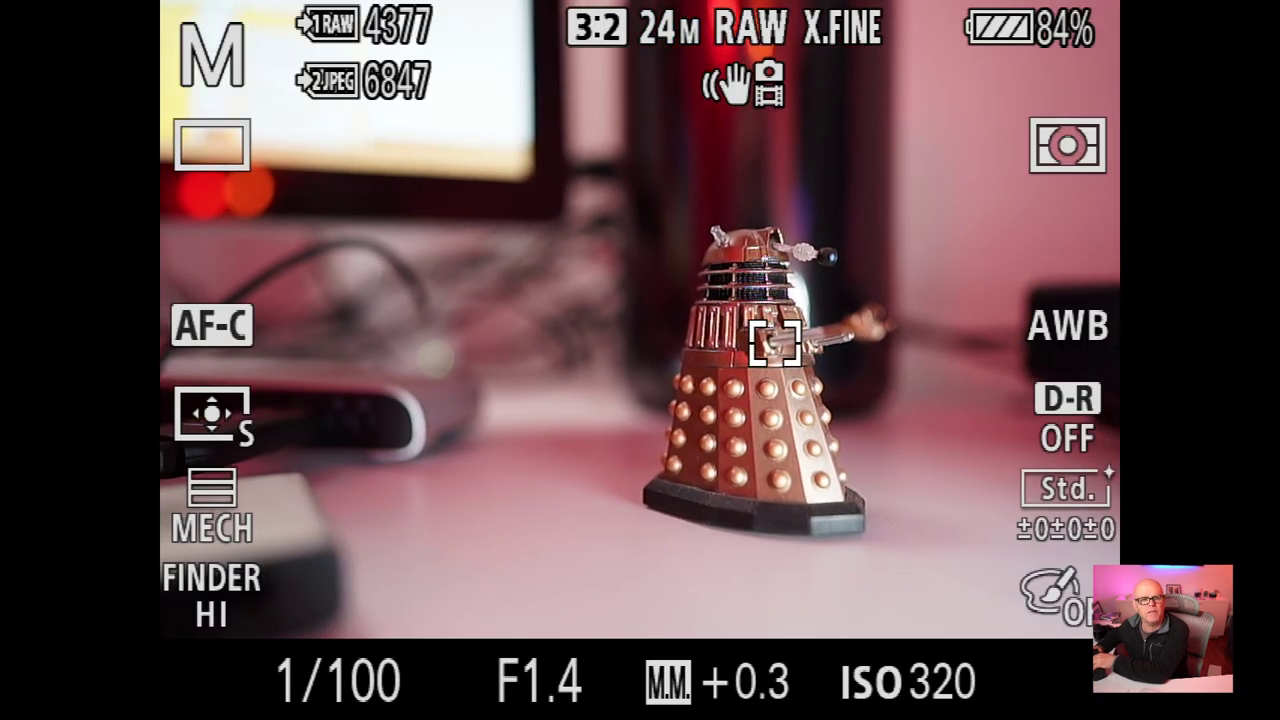
# Preview Ambience and White, then set Priority Set in AWB back to Standard
pyautogui.press('Menu')
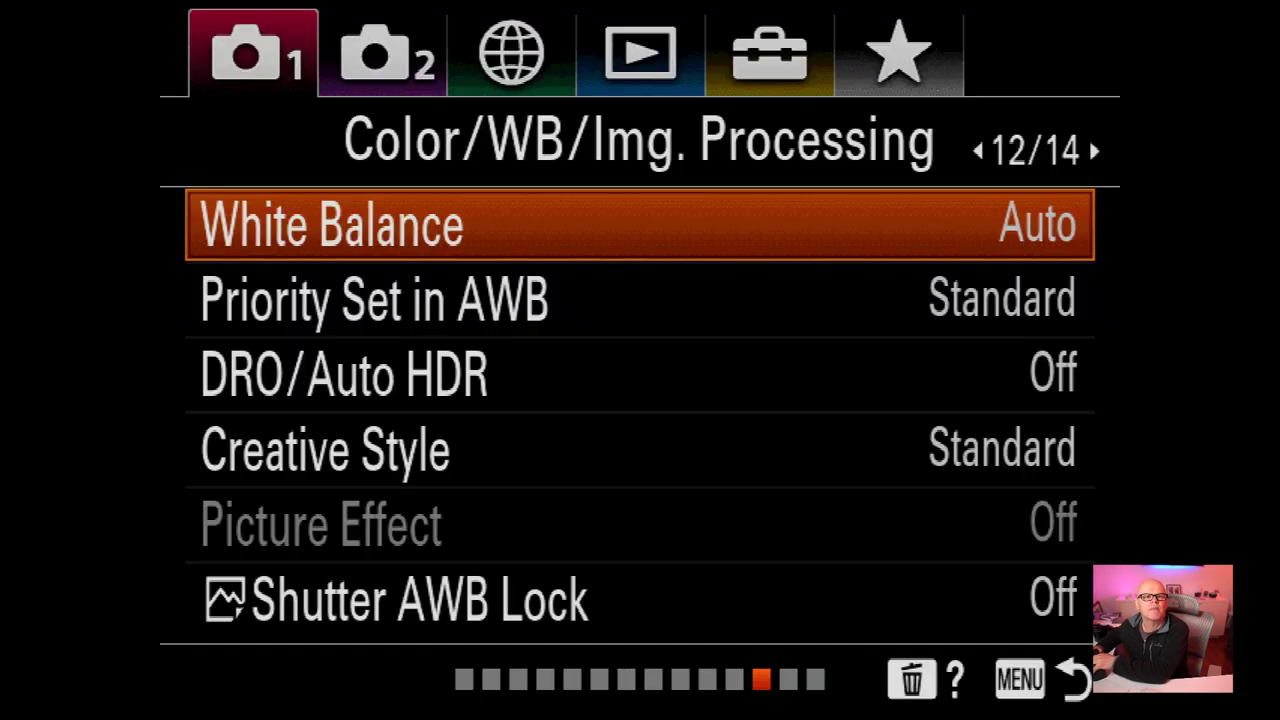
pyautogui.press('Down')
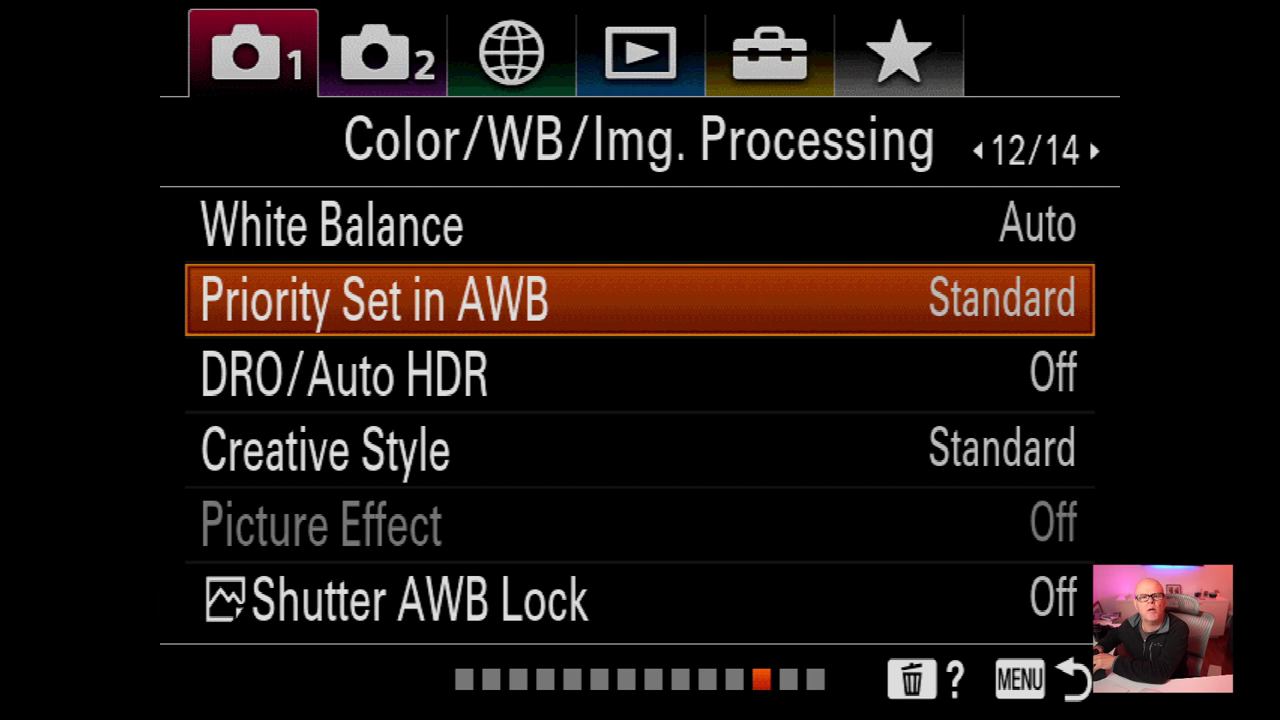
pyautogui.press('Return')
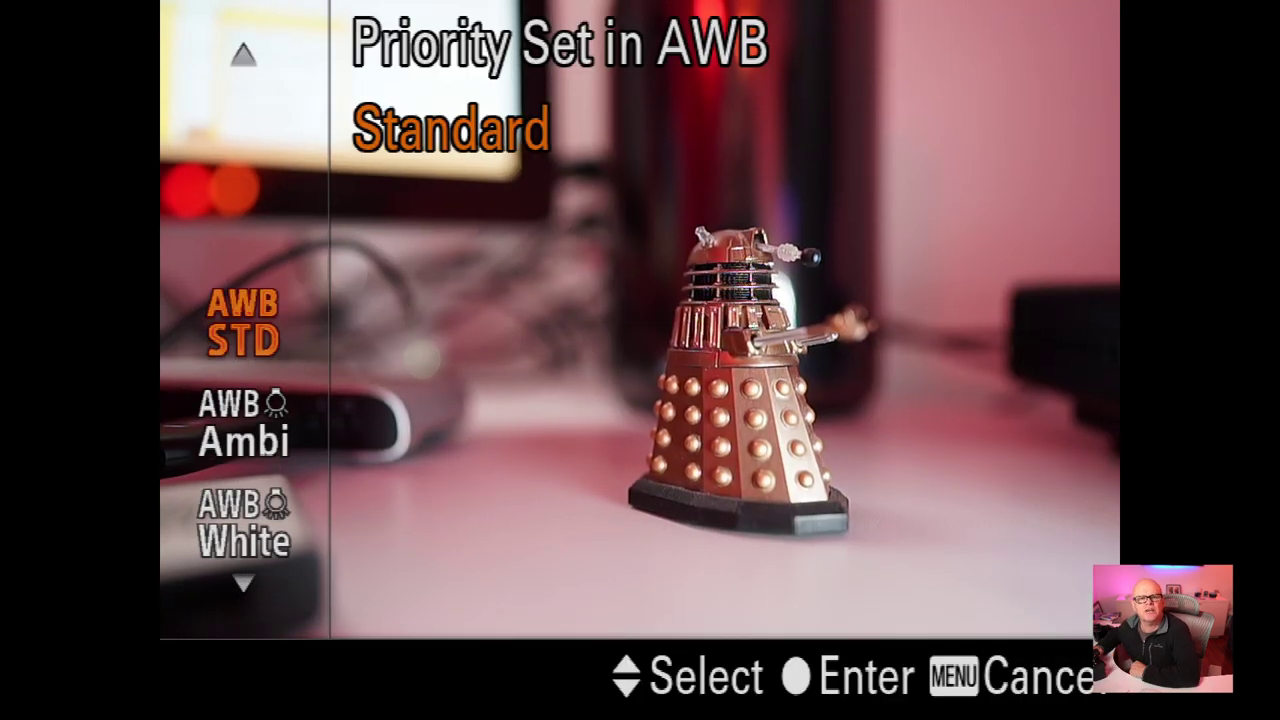
pyautogui.press('Down')
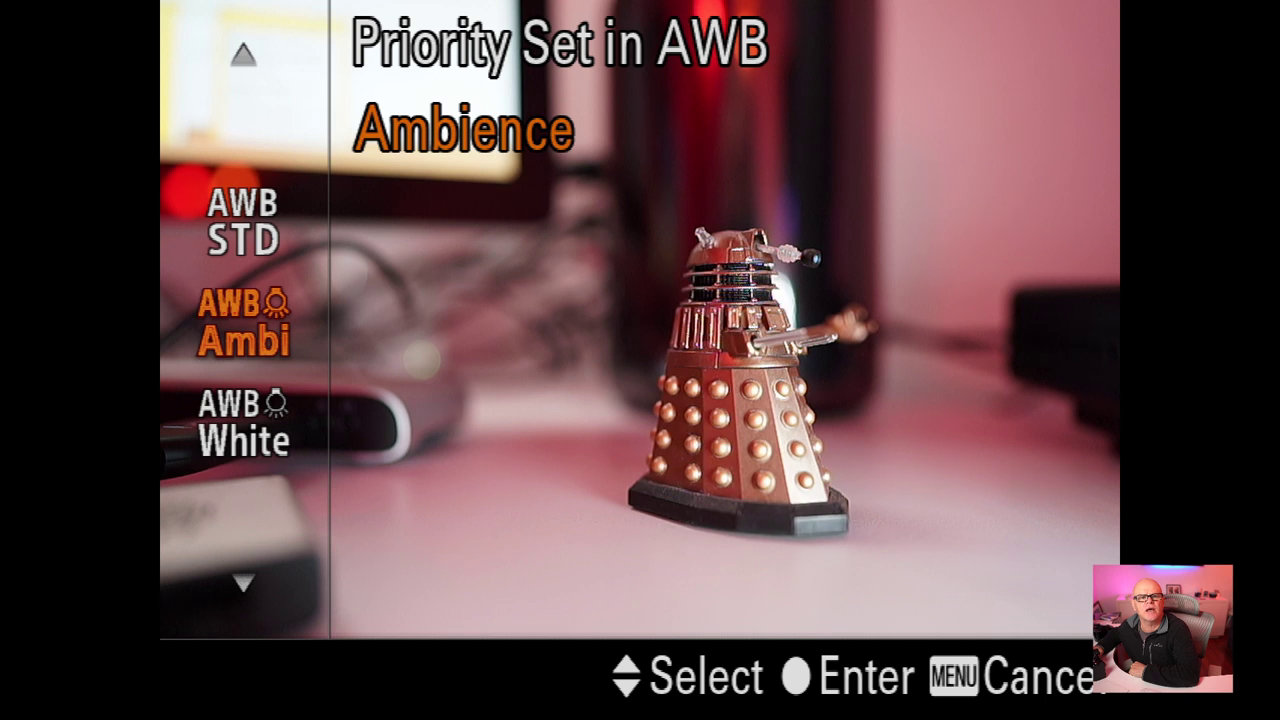
pyautogui.press('Down')
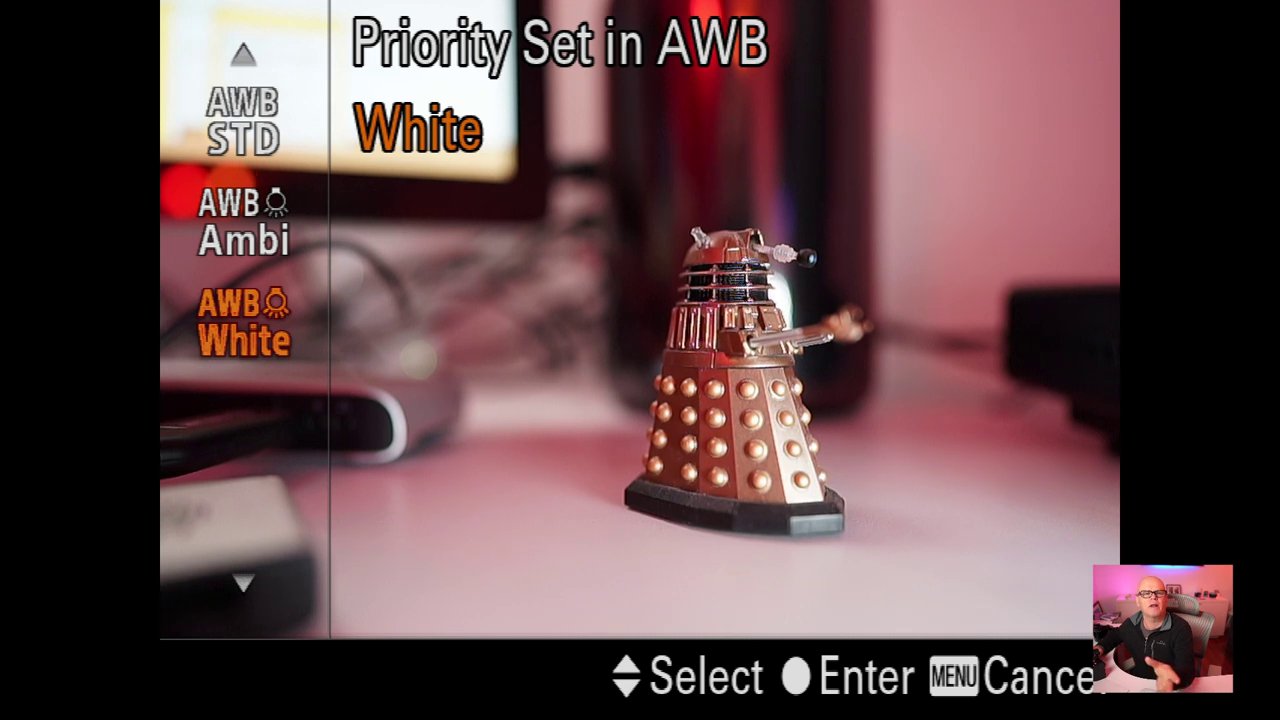
pyautogui.press('Up')
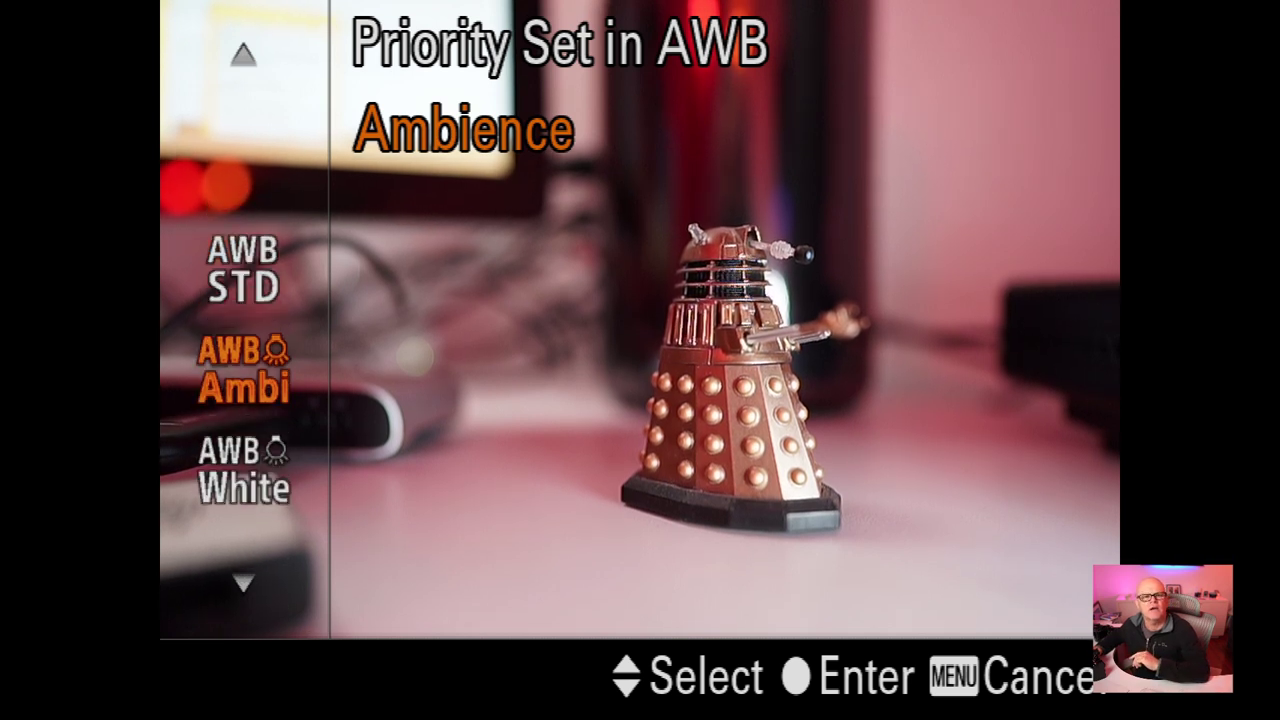
pyautogui.press('Up')
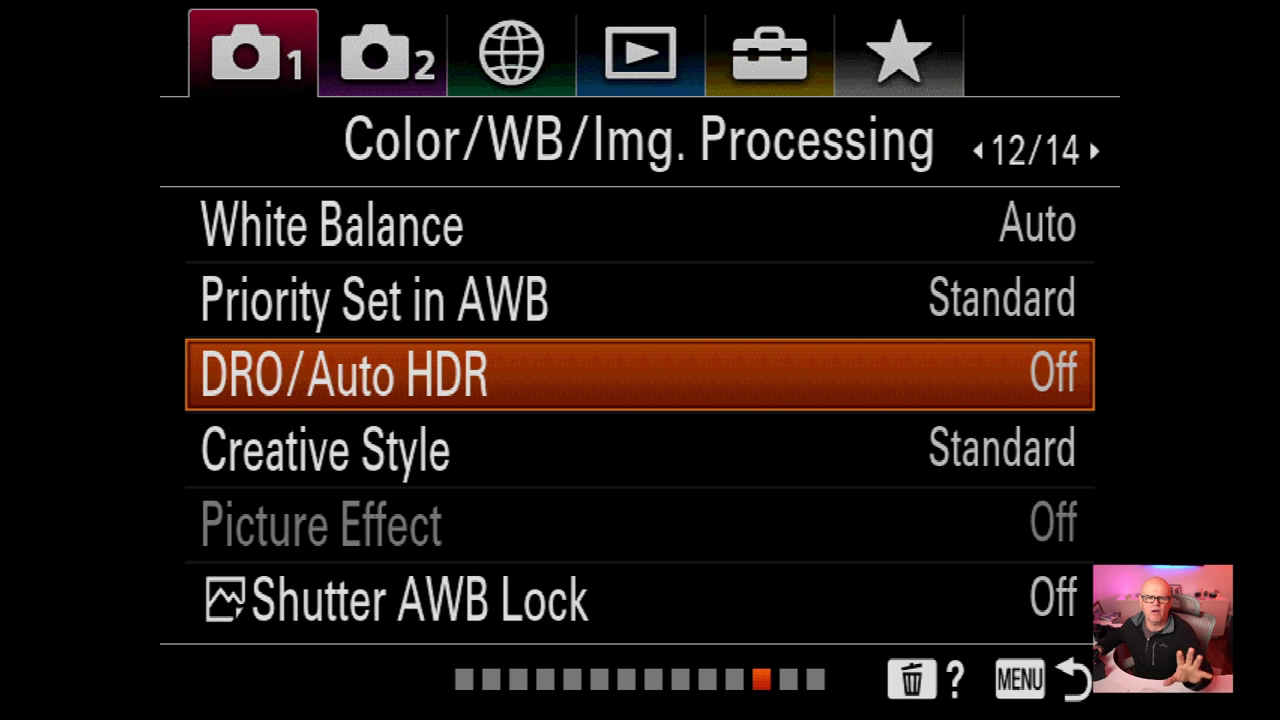
# Preview the Vivid and Neutral Creative Styles and keep Creative Style at Standard
pyautogui.click(640, 450)
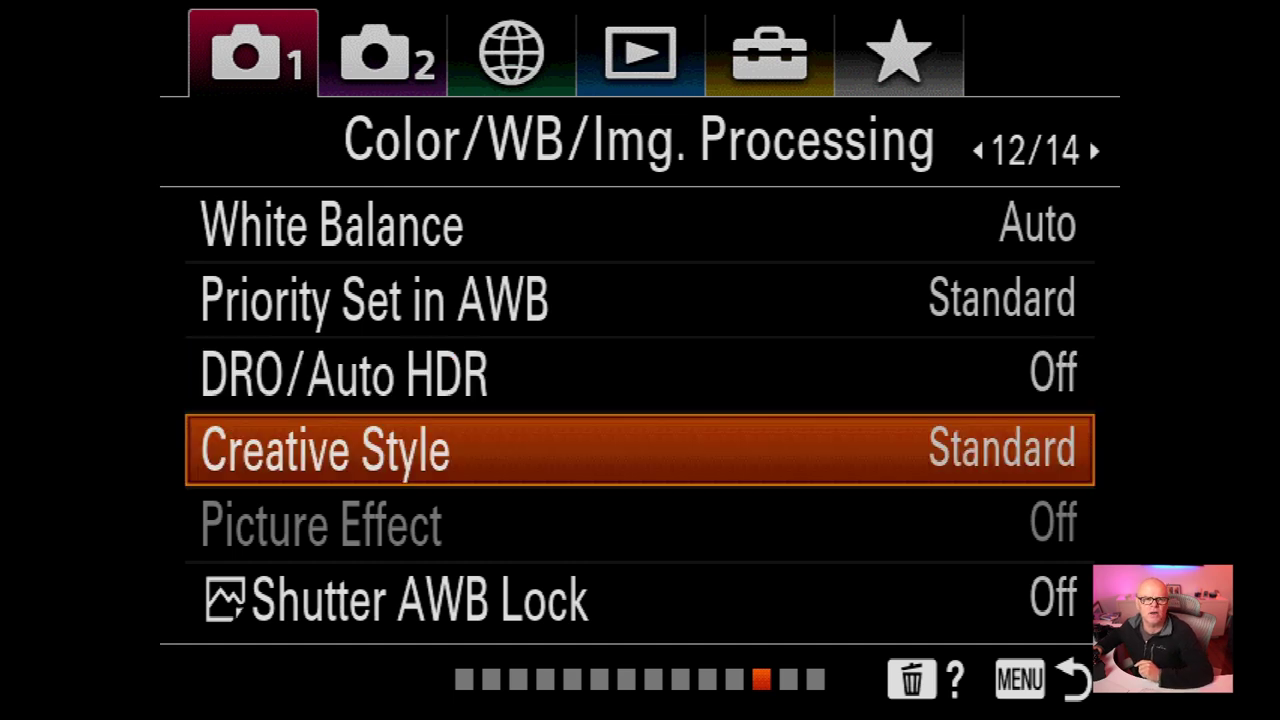
pyautogui.press('Return')
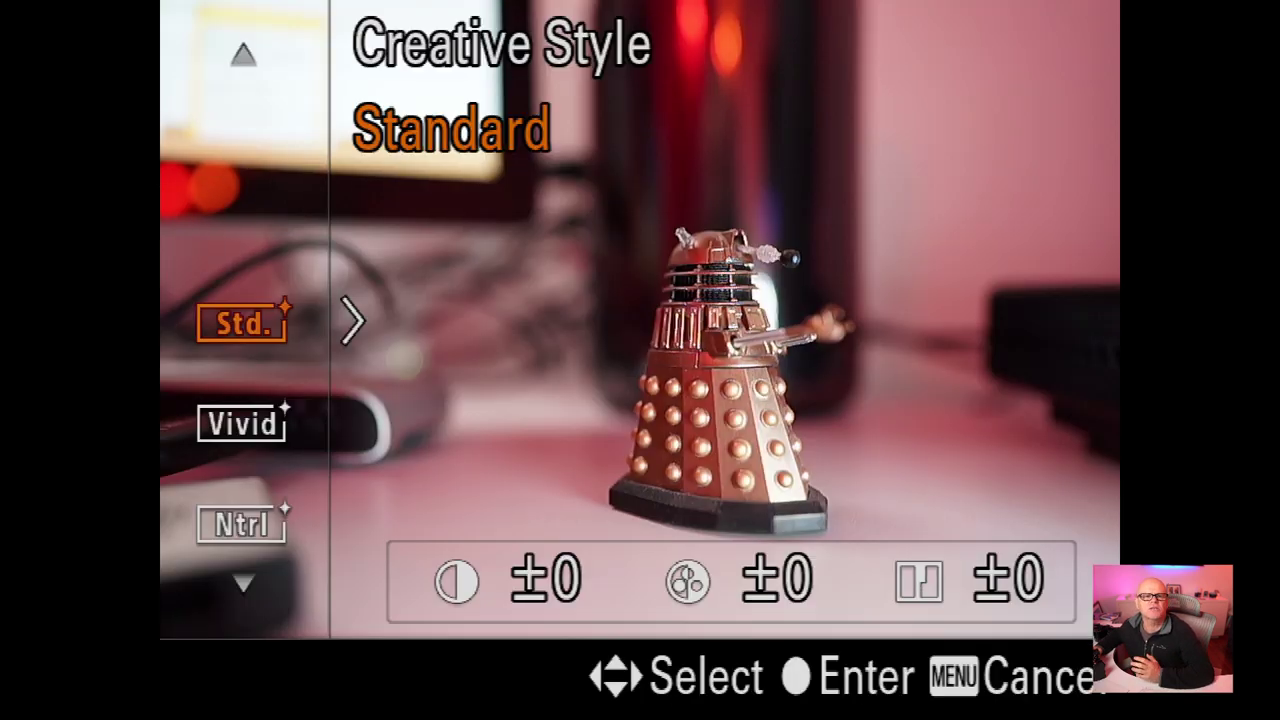
pyautogui.click(240, 326)
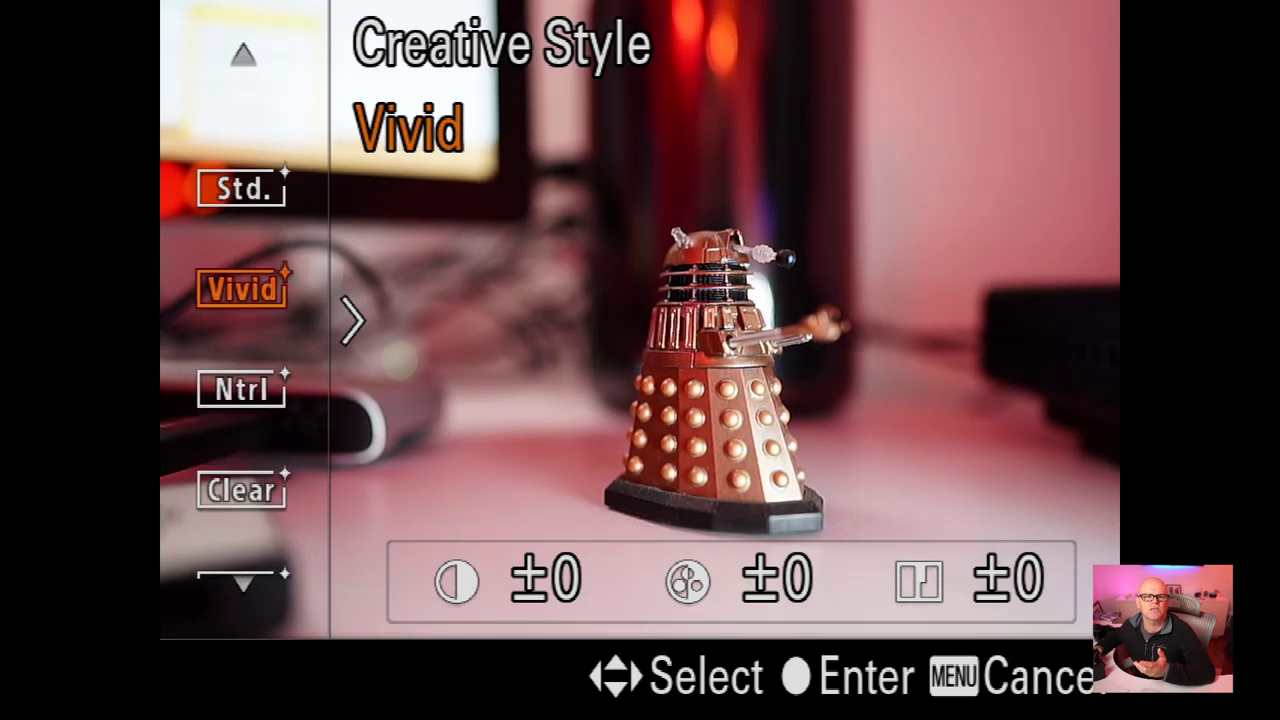
pyautogui.press('Down')
pyautogui.press('Up')
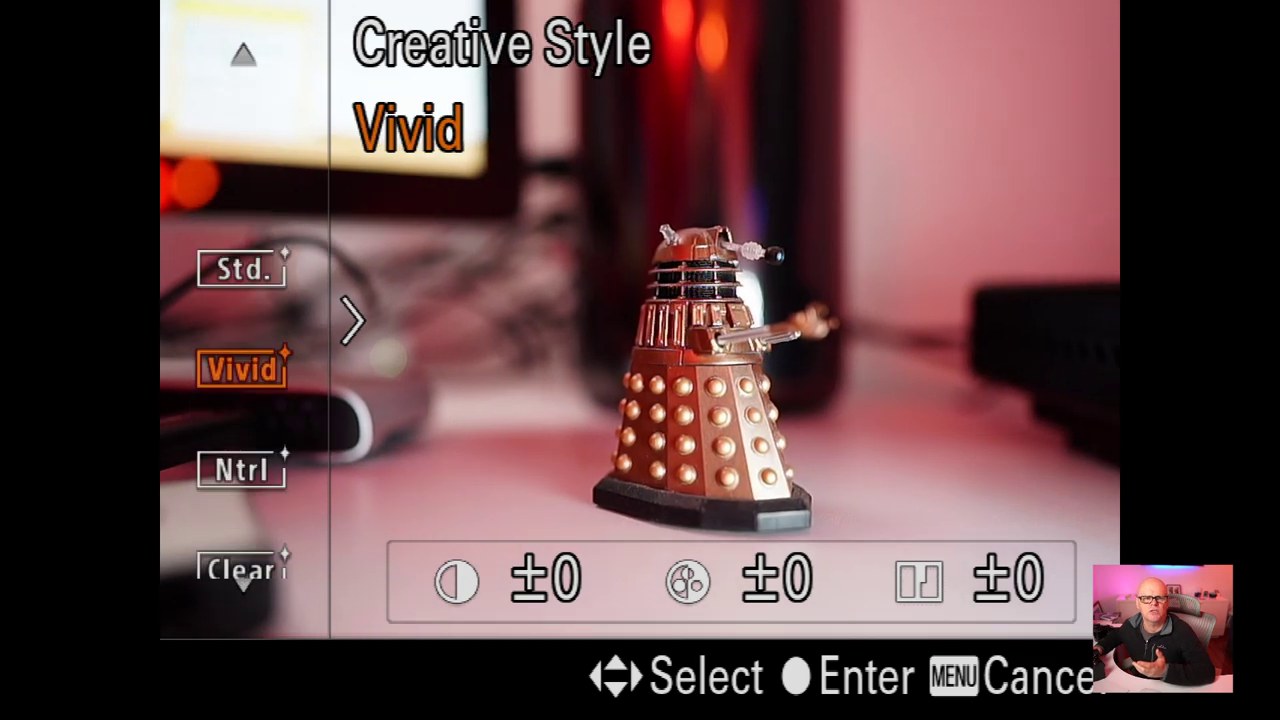
pyautogui.press('Up')
pyautogui.press('Return')
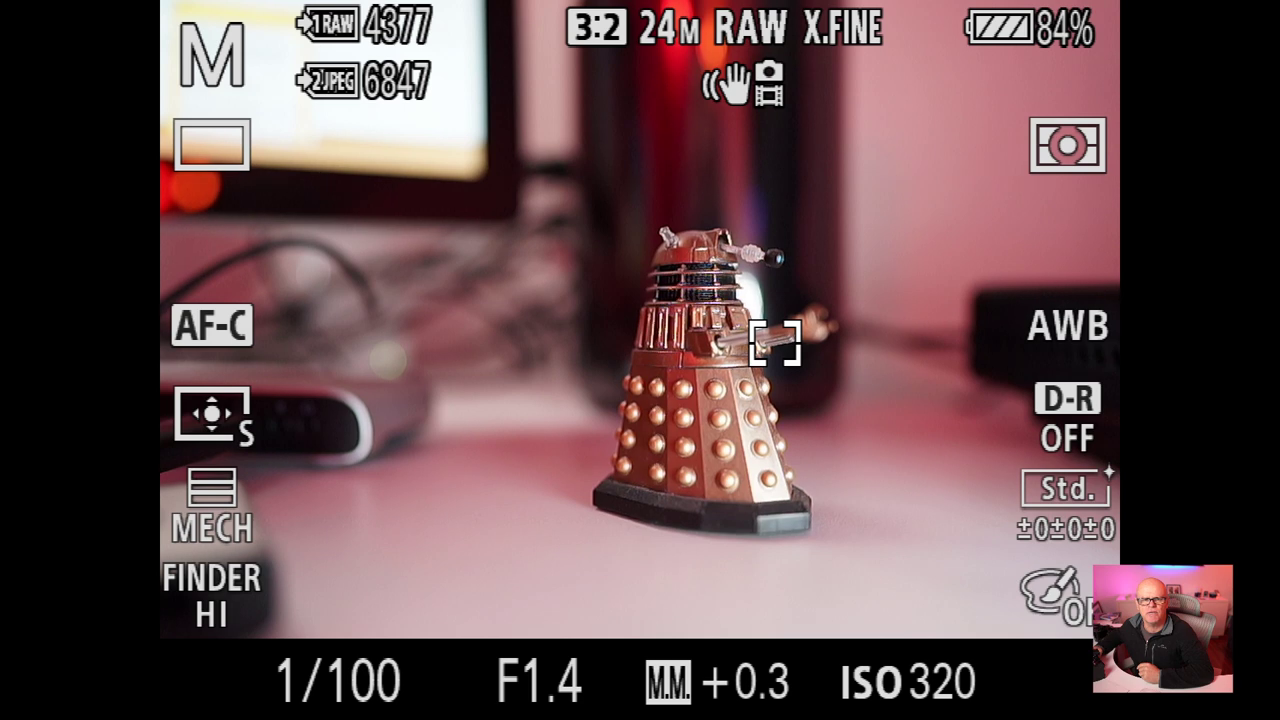
# Keep Shutter AWB Lock Off and advance to the Focus Assist page (13/14)
pyautogui.press('Menu')
pyautogui.press('Down')
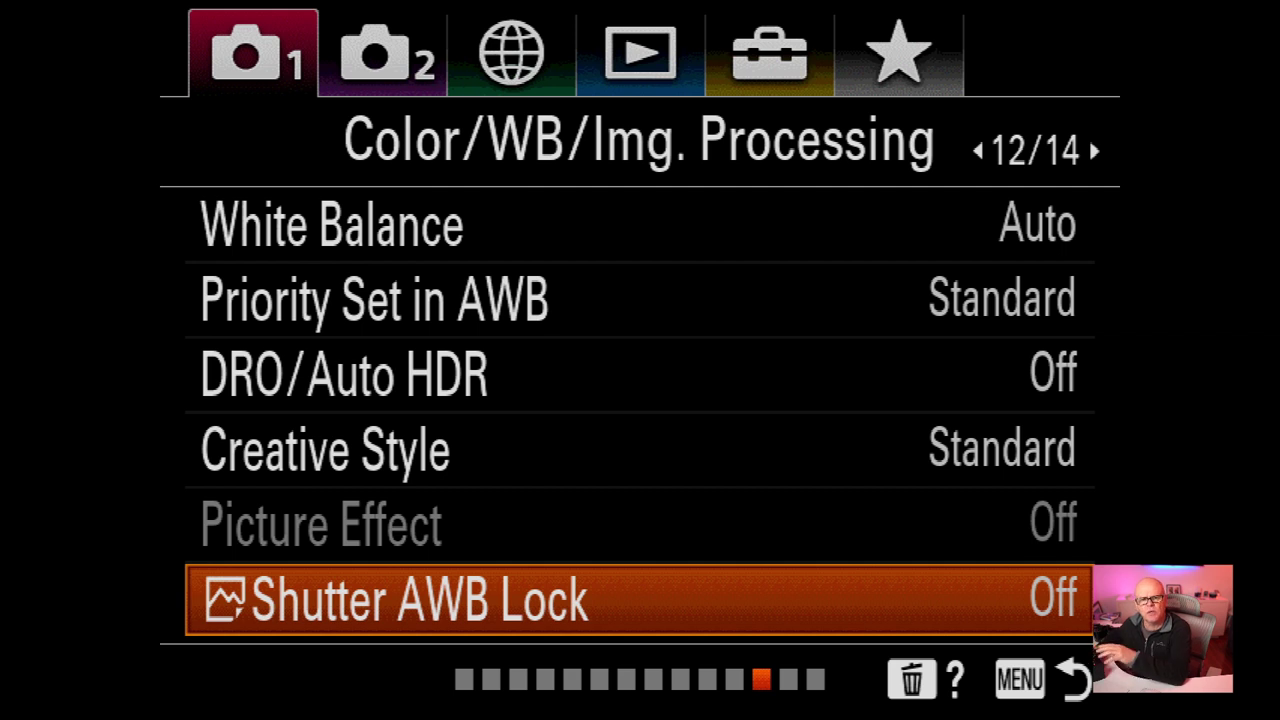
pyautogui.press('Return')
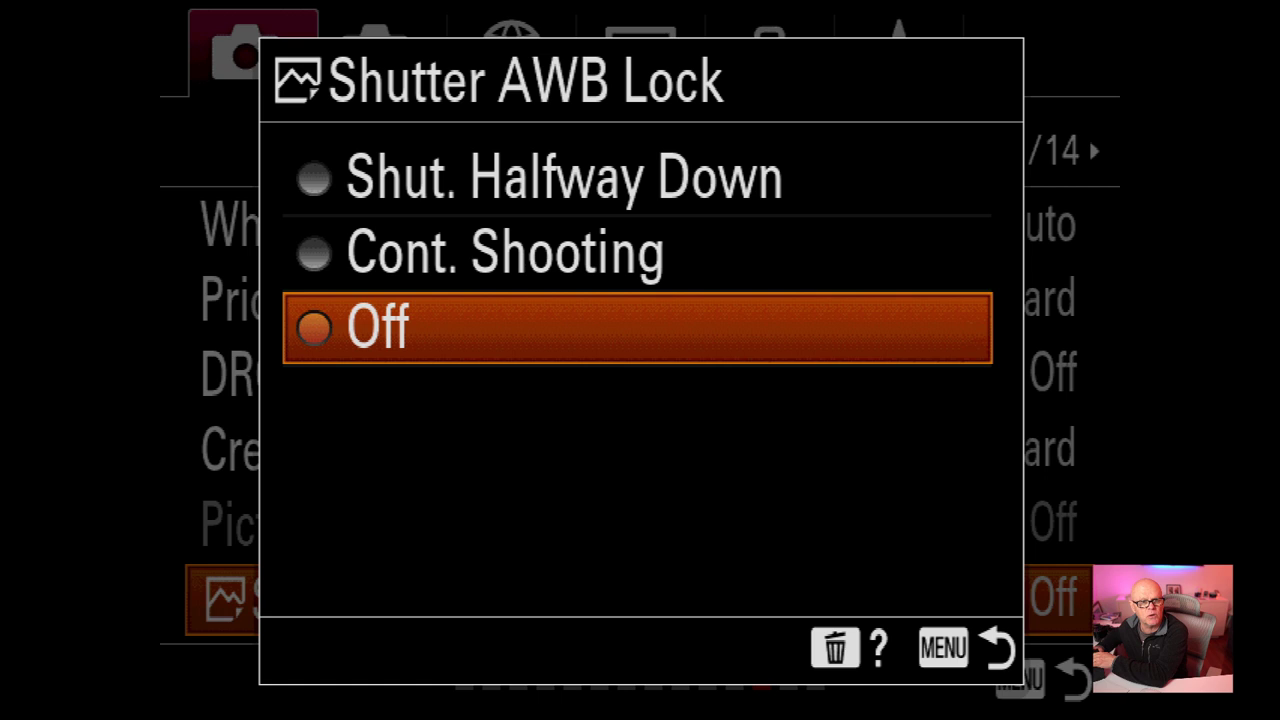
pyautogui.press('Return')
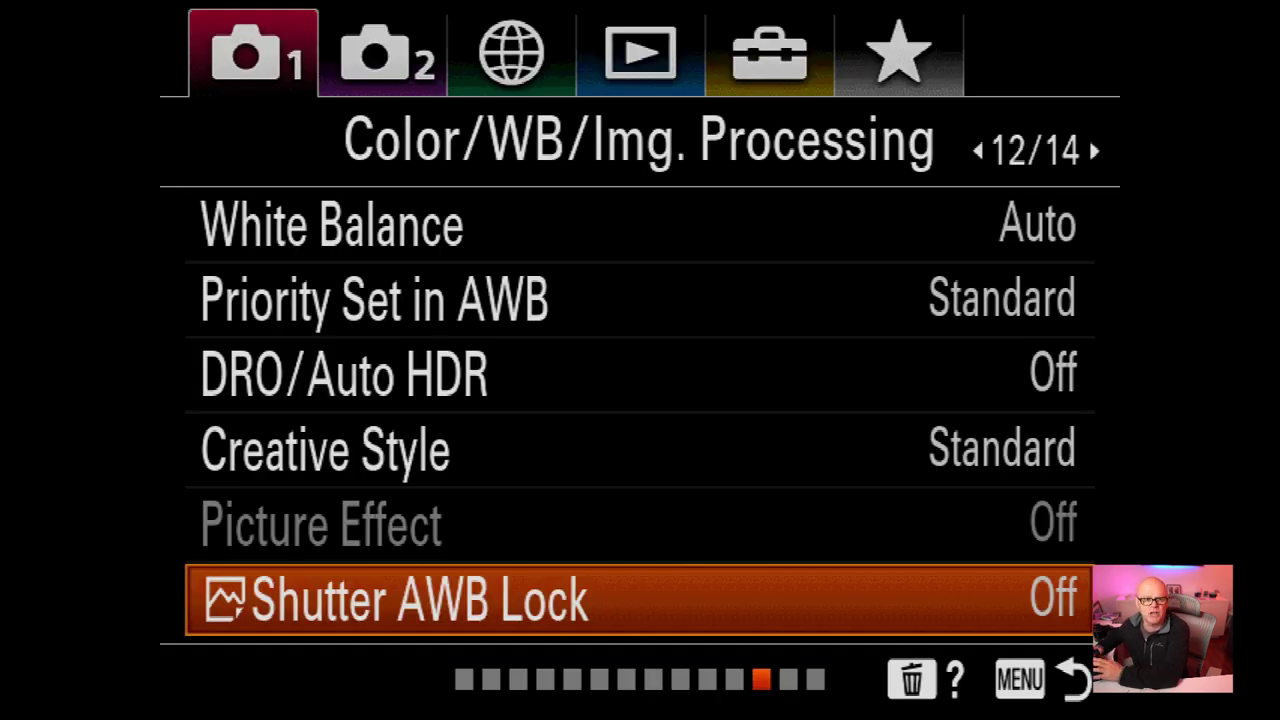
pyautogui.press('Down')
pyautogui.press('Down')
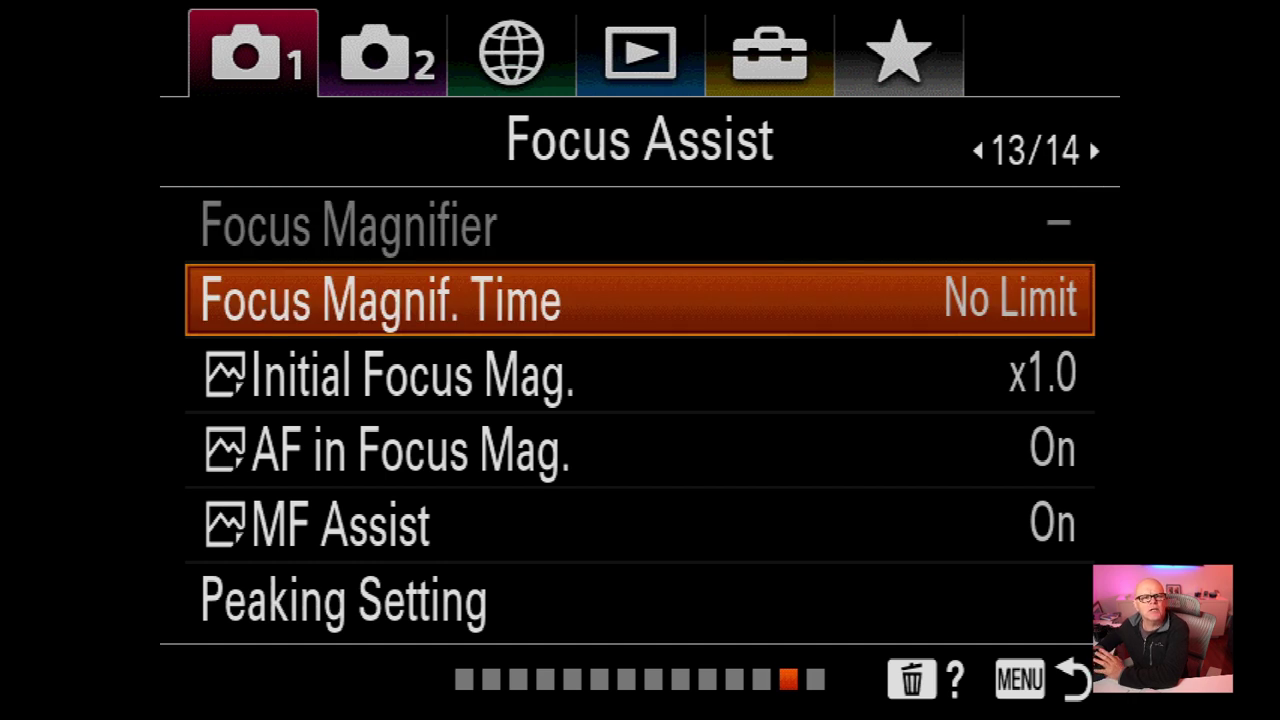
# Turn Peaking Display off under Peaking Setting
pyautogui.press('Down')
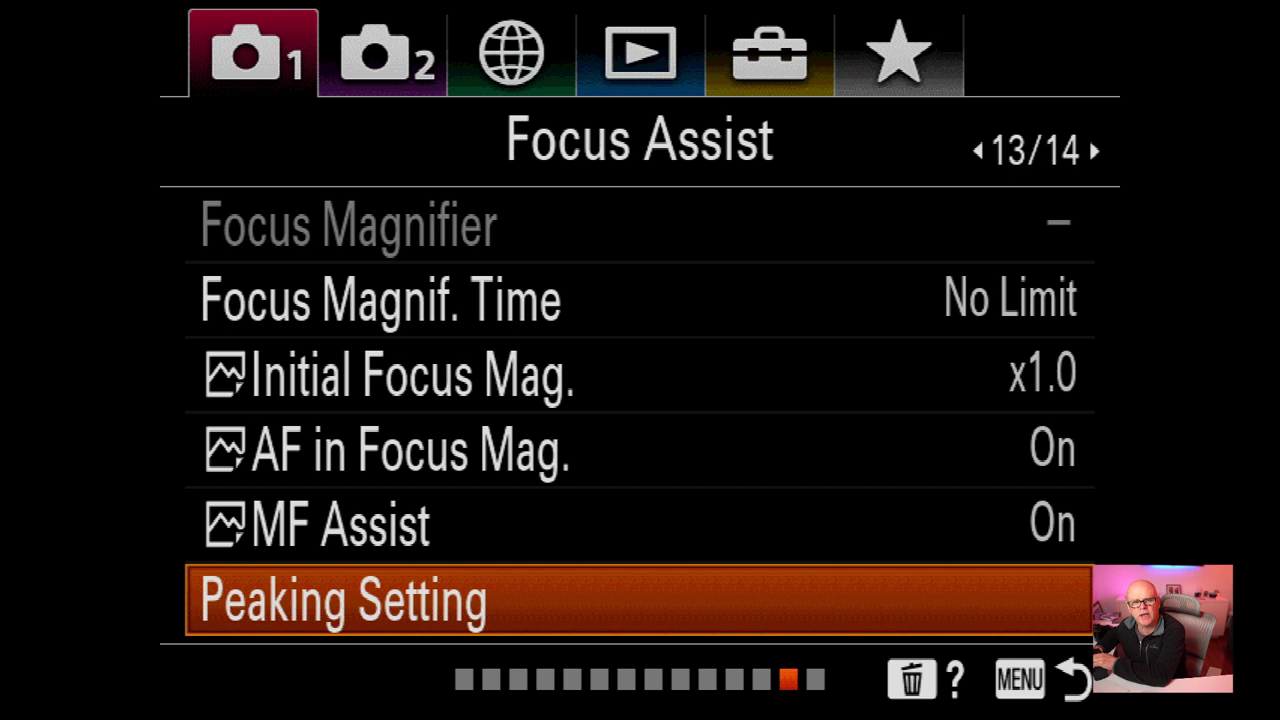
pyautogui.press('Return')
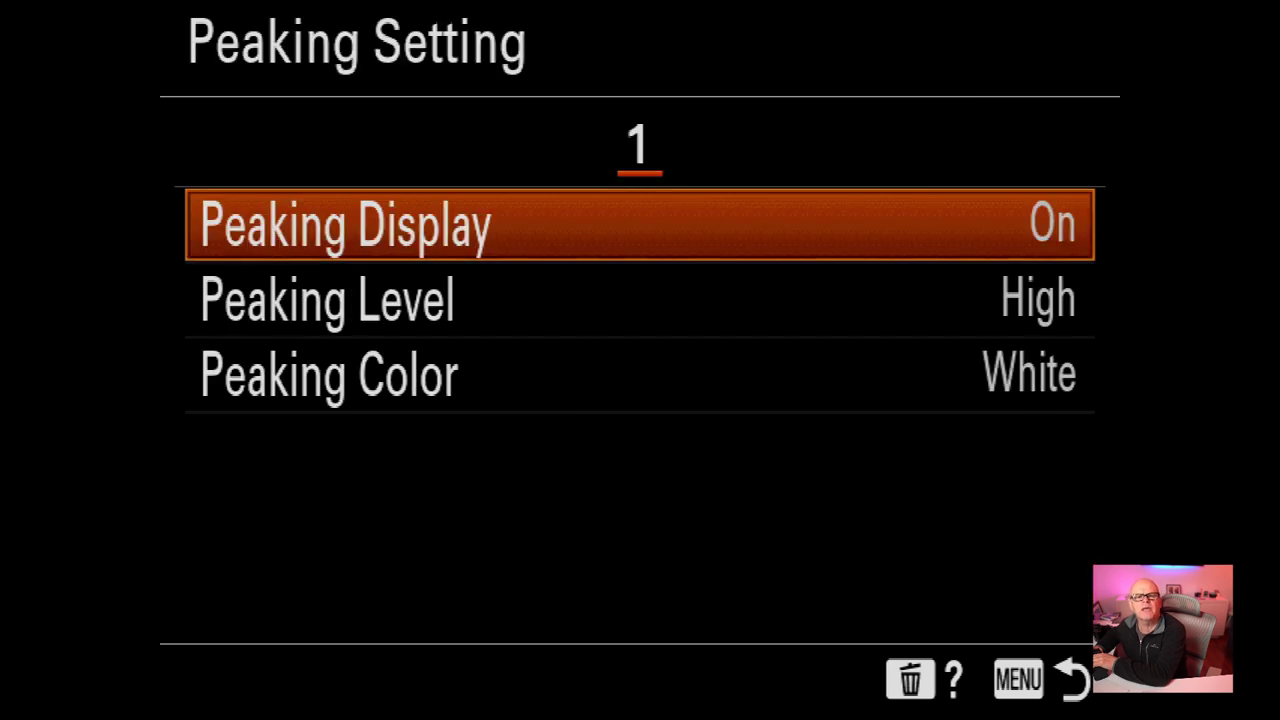
pyautogui.press('Return')
pyautogui.press('Up')
pyautogui.press('Return')
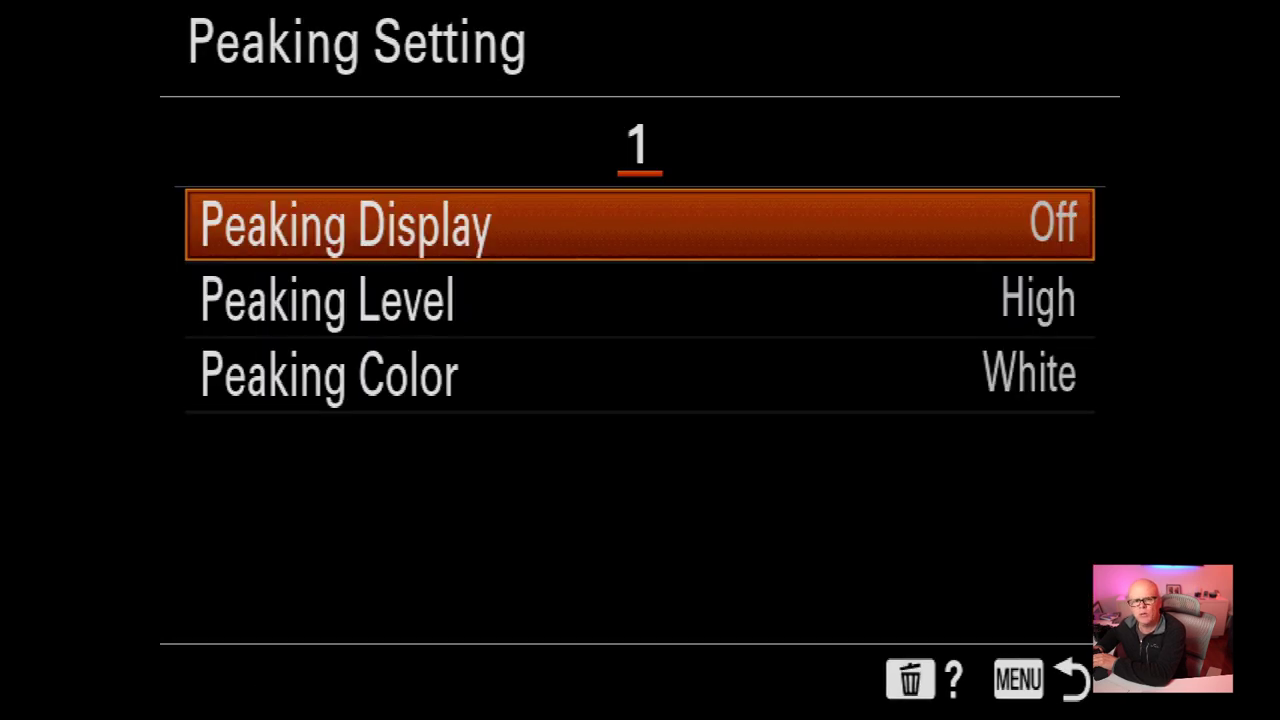
# Return to the menu and enter Face Registration on the Shooting Assist page (14/14)
pyautogui.press('Escape')
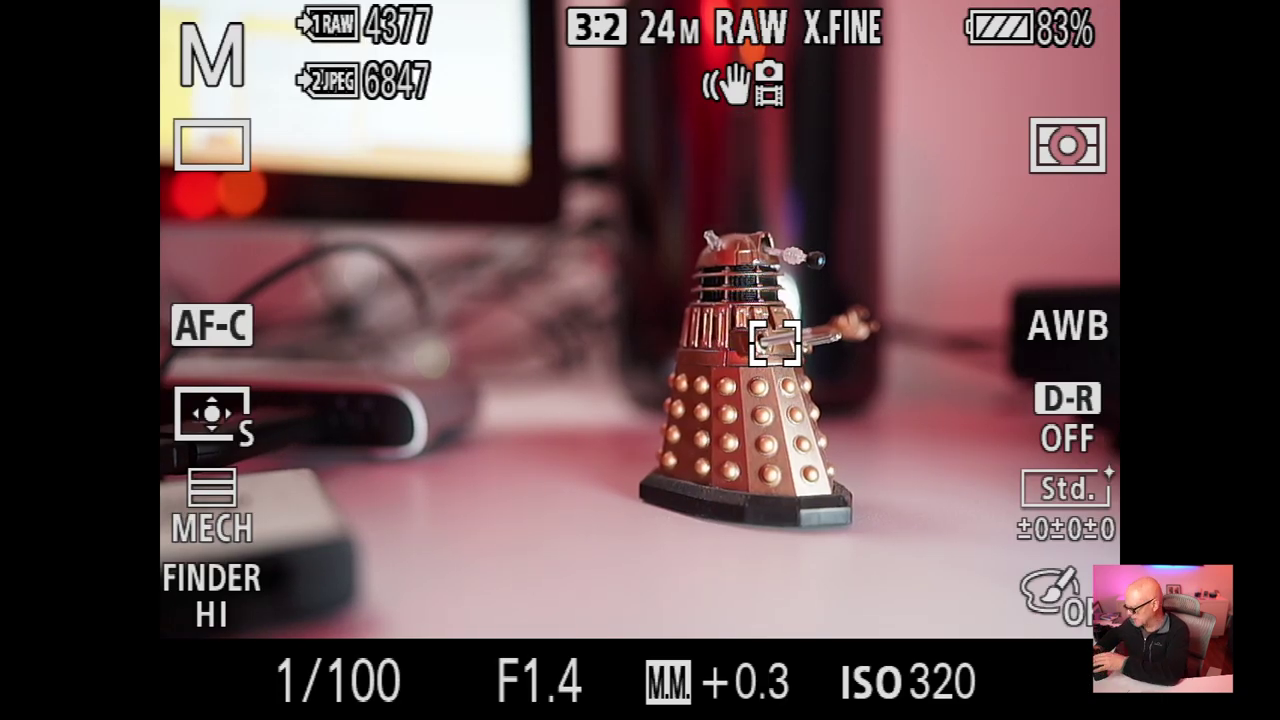
pyautogui.press('Escape')
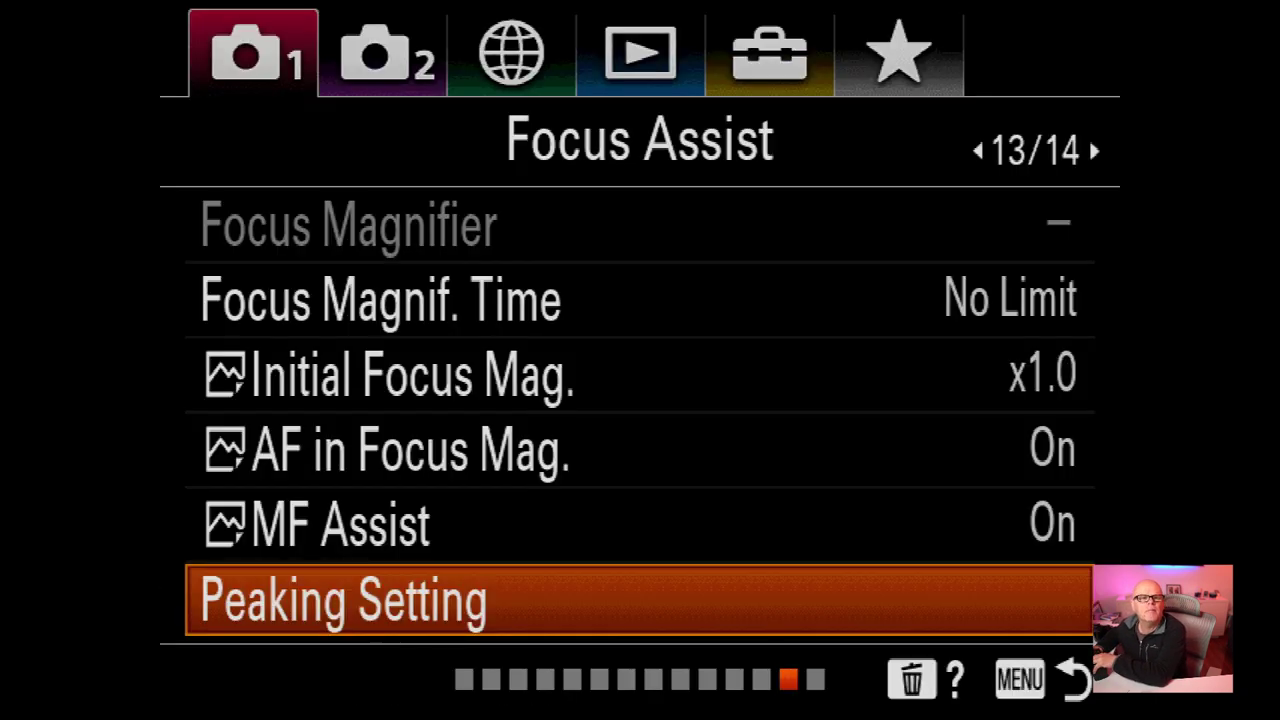
pyautogui.press('Down')
pyautogui.press('Return')
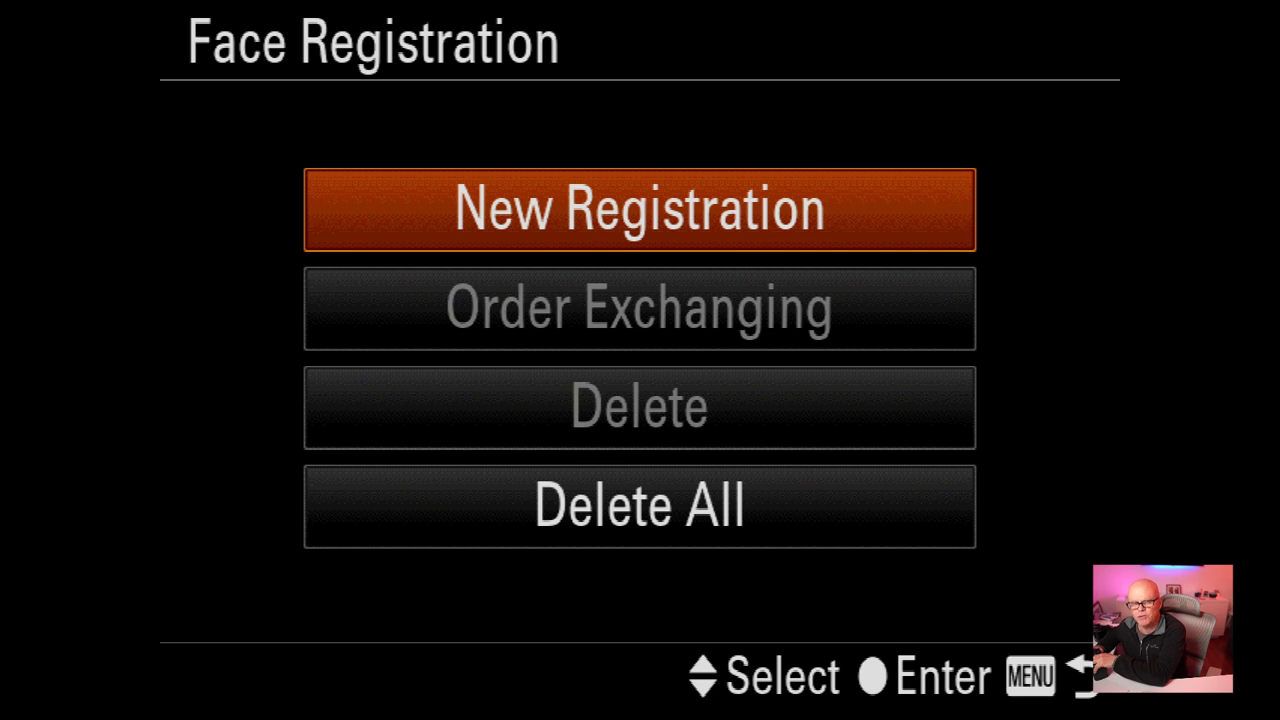
# Start a new face registration, cancel it and leave Face Registration
pyautogui.press('Return')
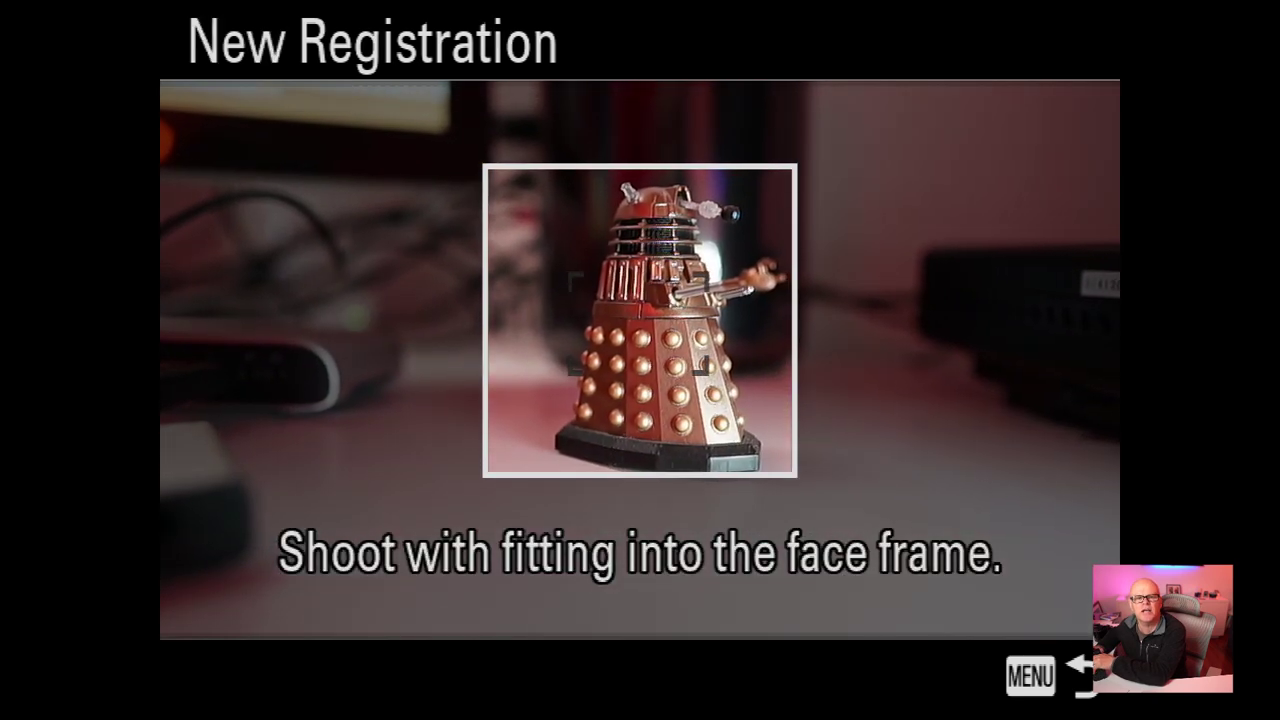
pyautogui.press('Escape')
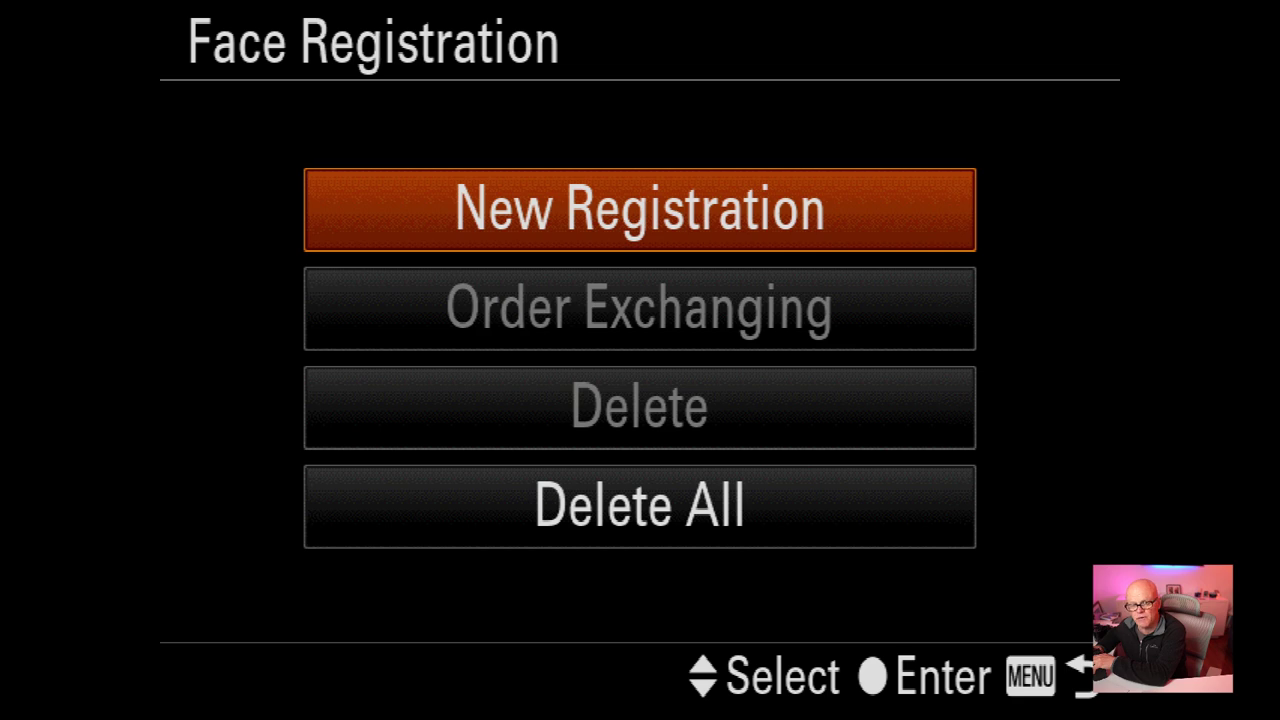
pyautogui.press('Escape')
# Keep Regist. Faces Priority On and jump to the Camera2 Movie1 page (1/11)
pyautogui.press('Down')
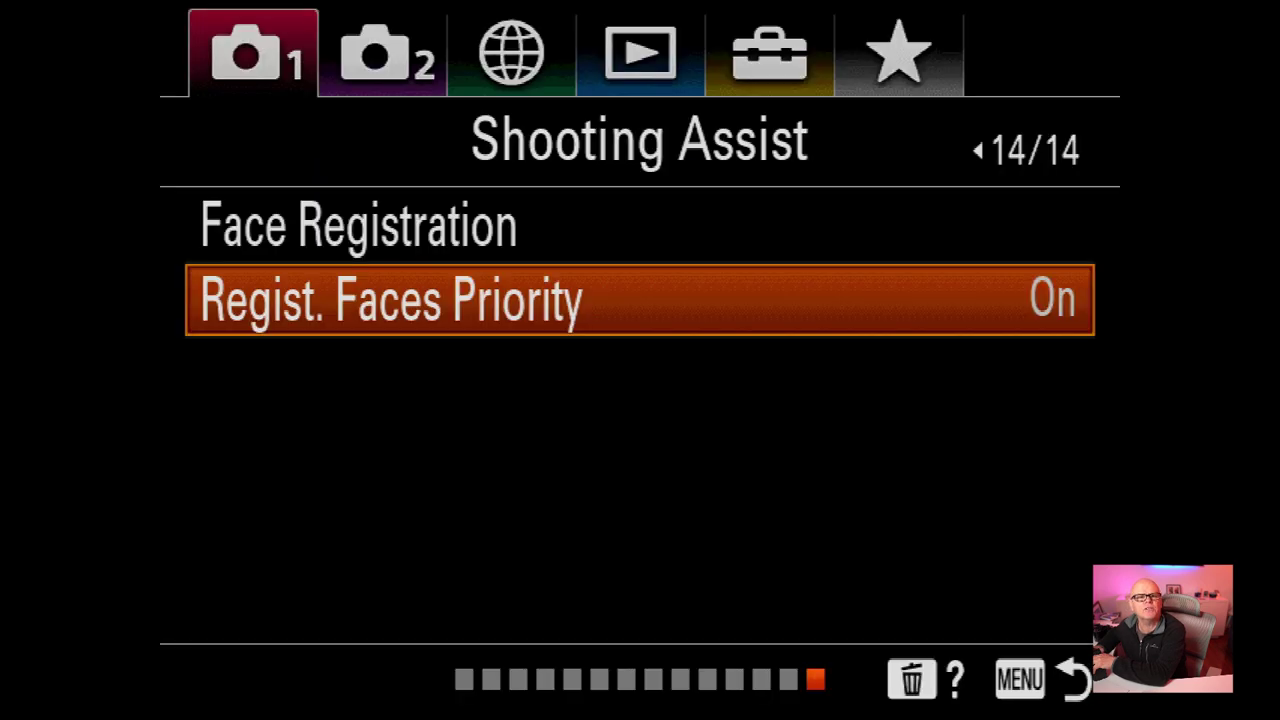
pyautogui.press('Return')
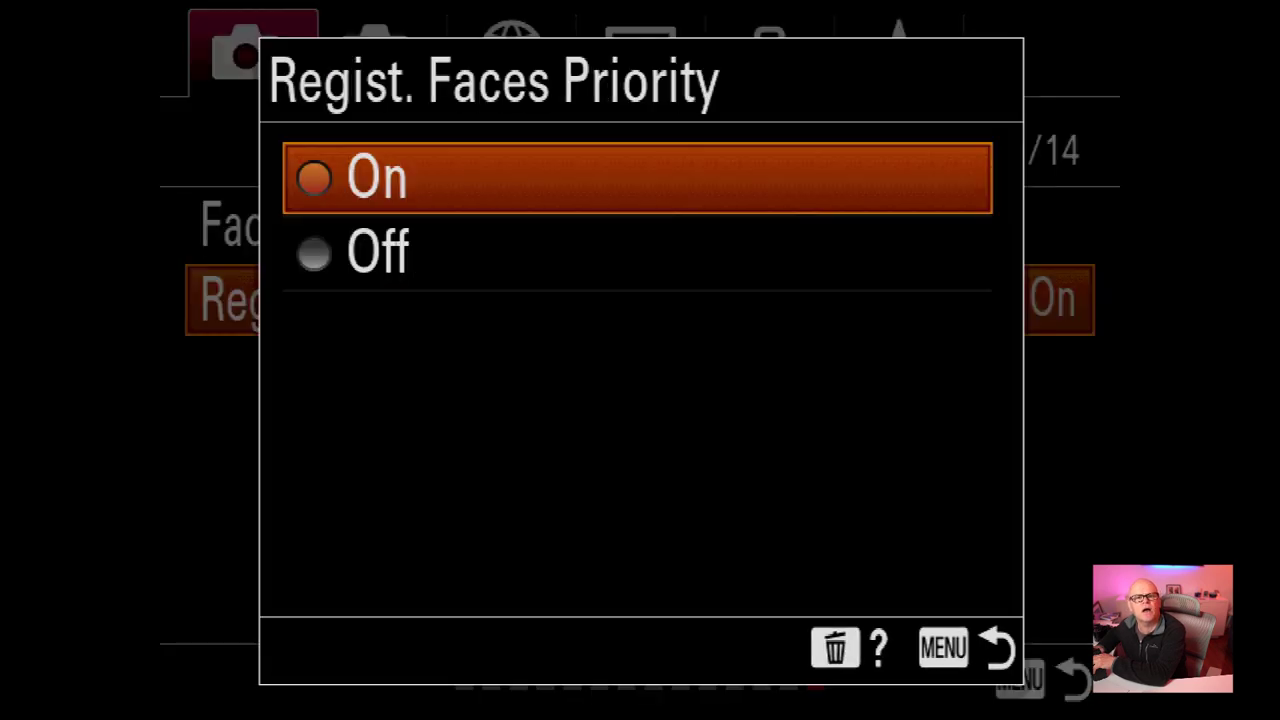
pyautogui.press('Return')
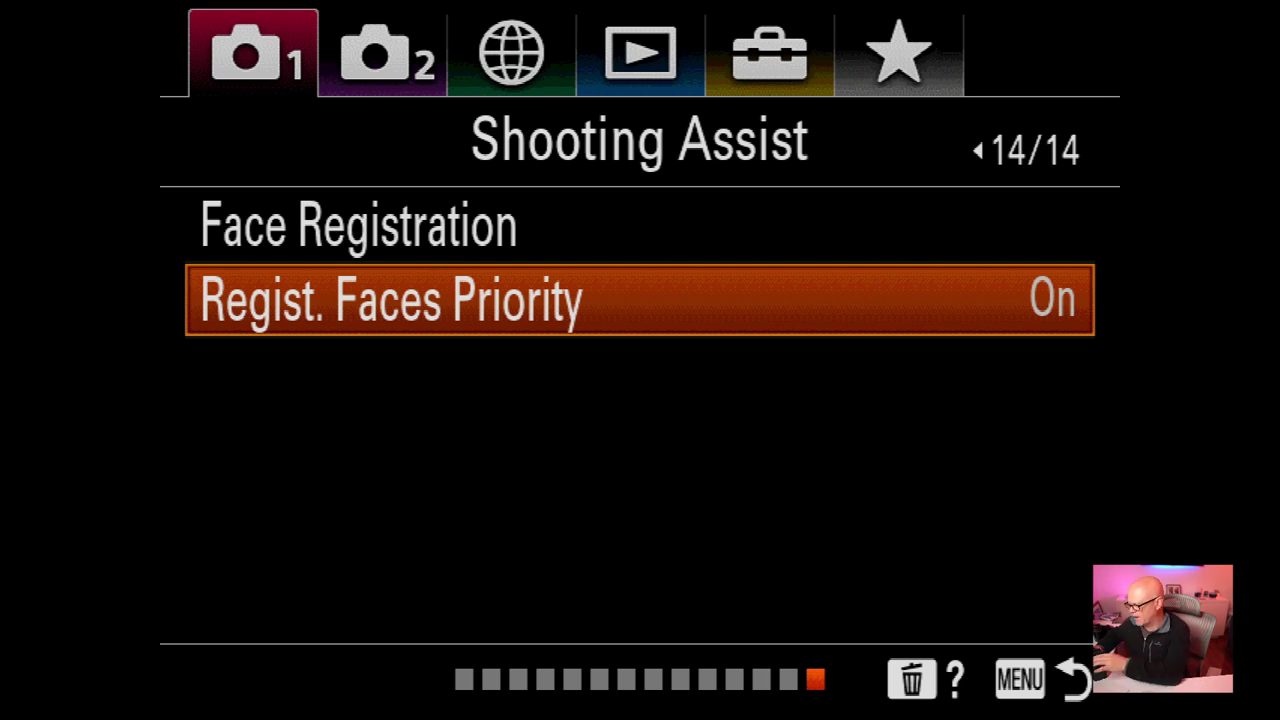
pyautogui.press('Right')
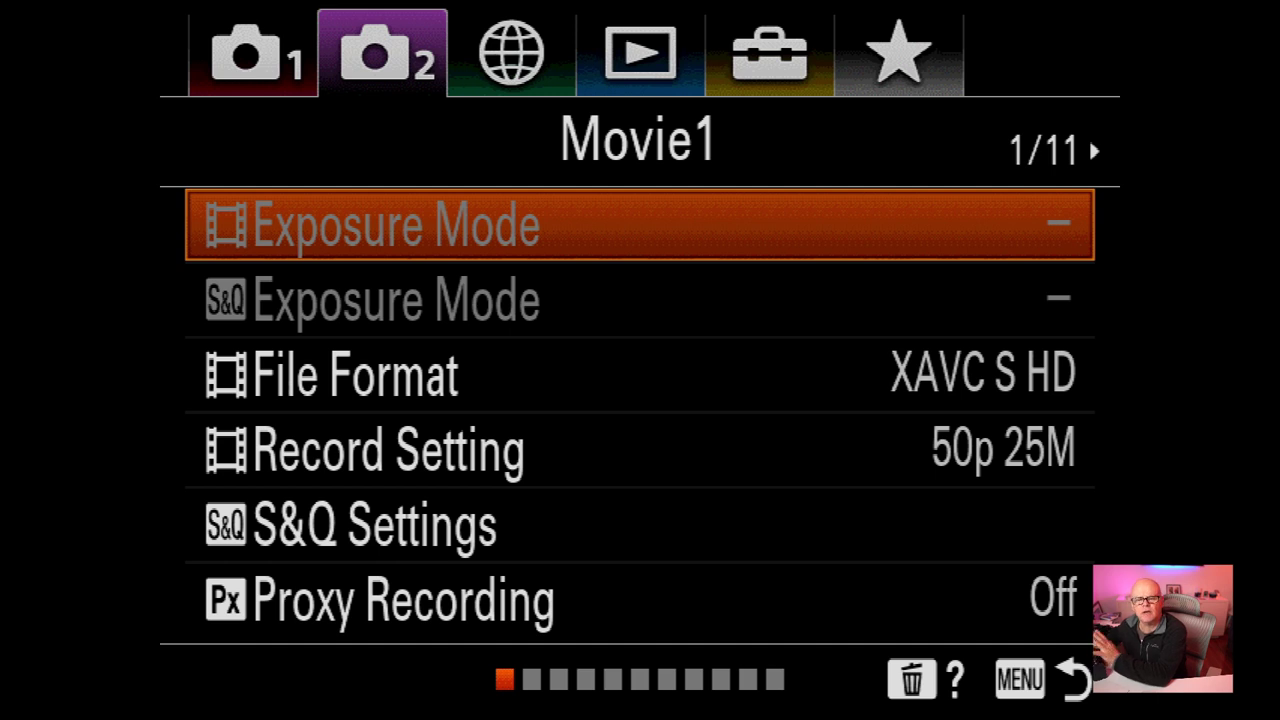
# Confirm File Format XAVC S 4K and Record Setting 25p 100M, ending on S&Q Settings
pyautogui.press('Down')
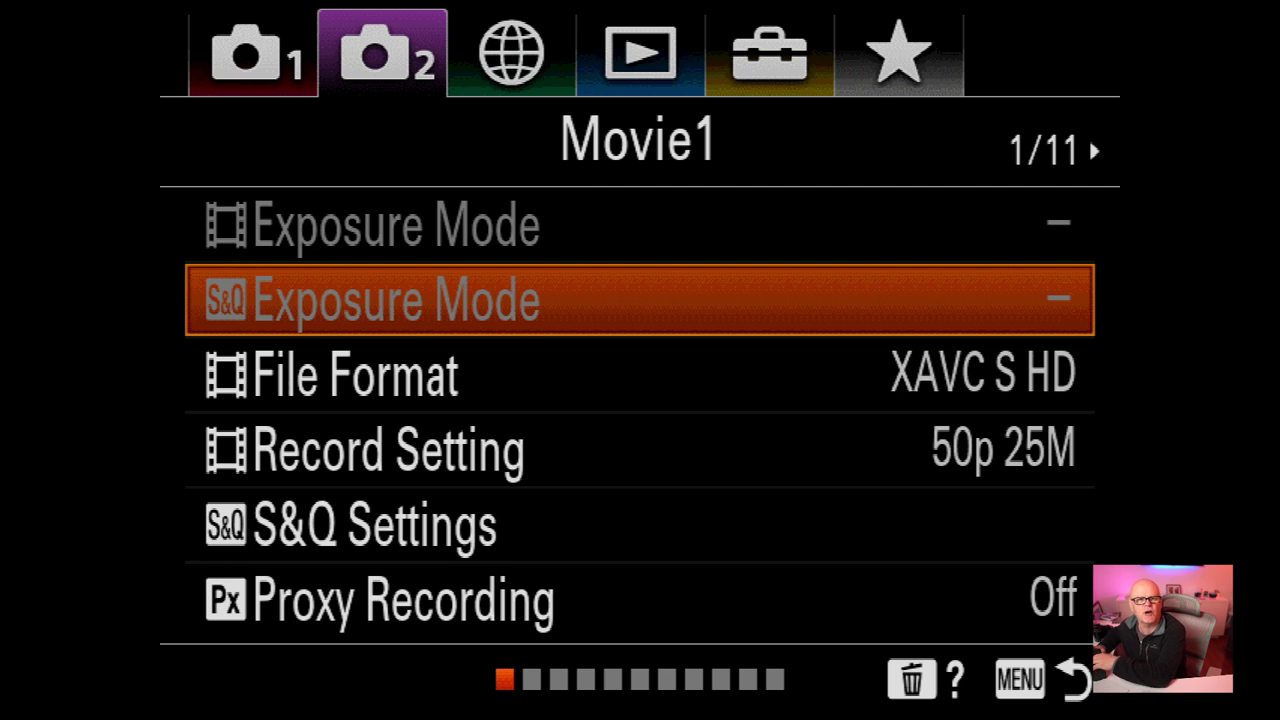
pyautogui.press('Down')
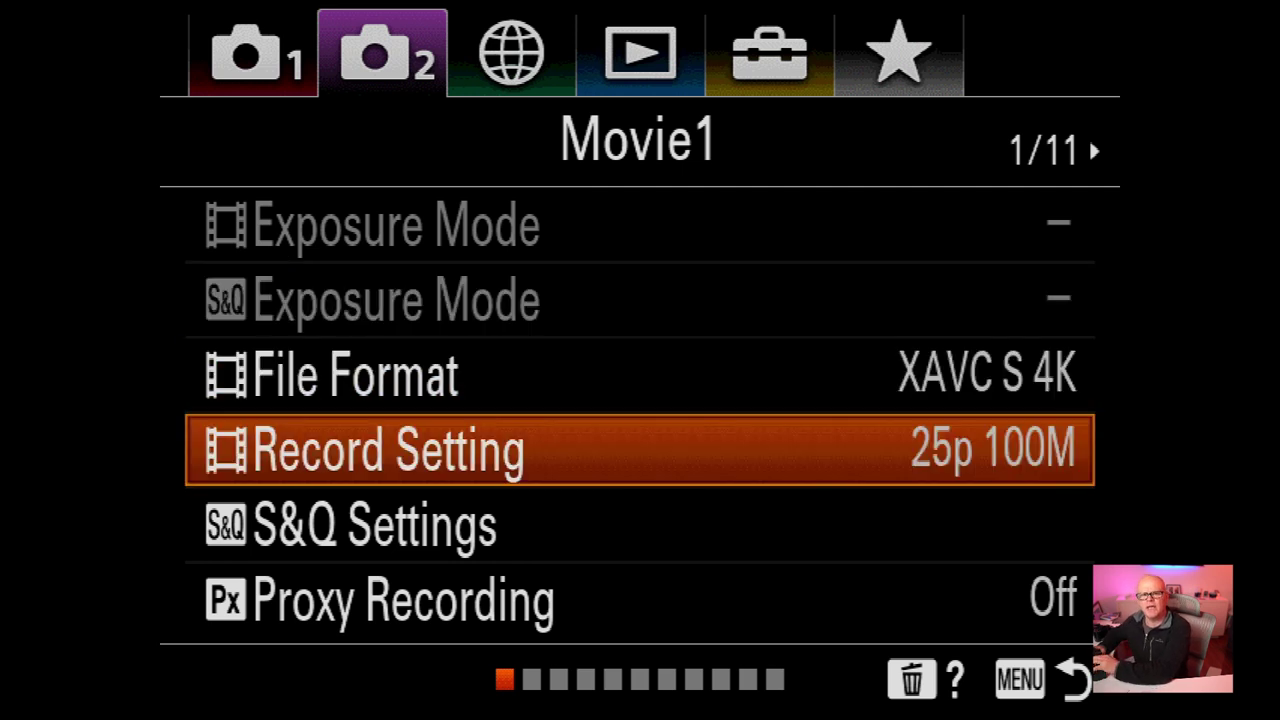
pyautogui.press('Up')
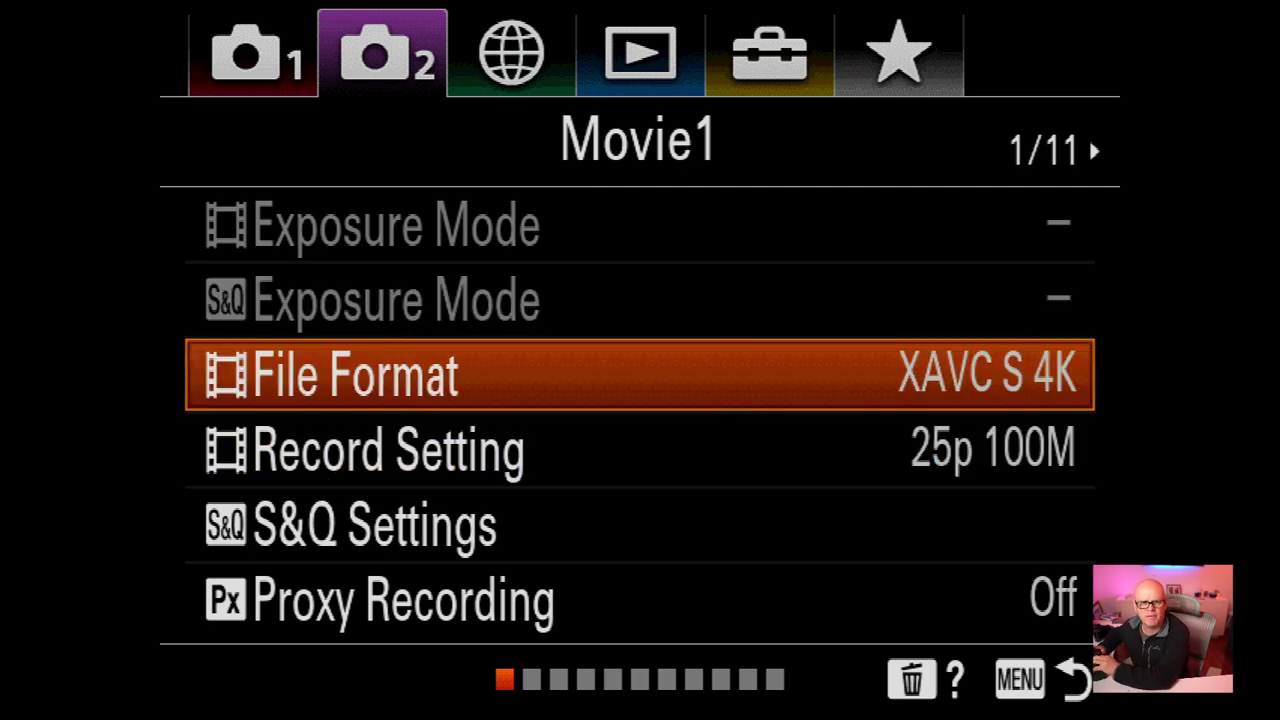
pyautogui.press('Return')
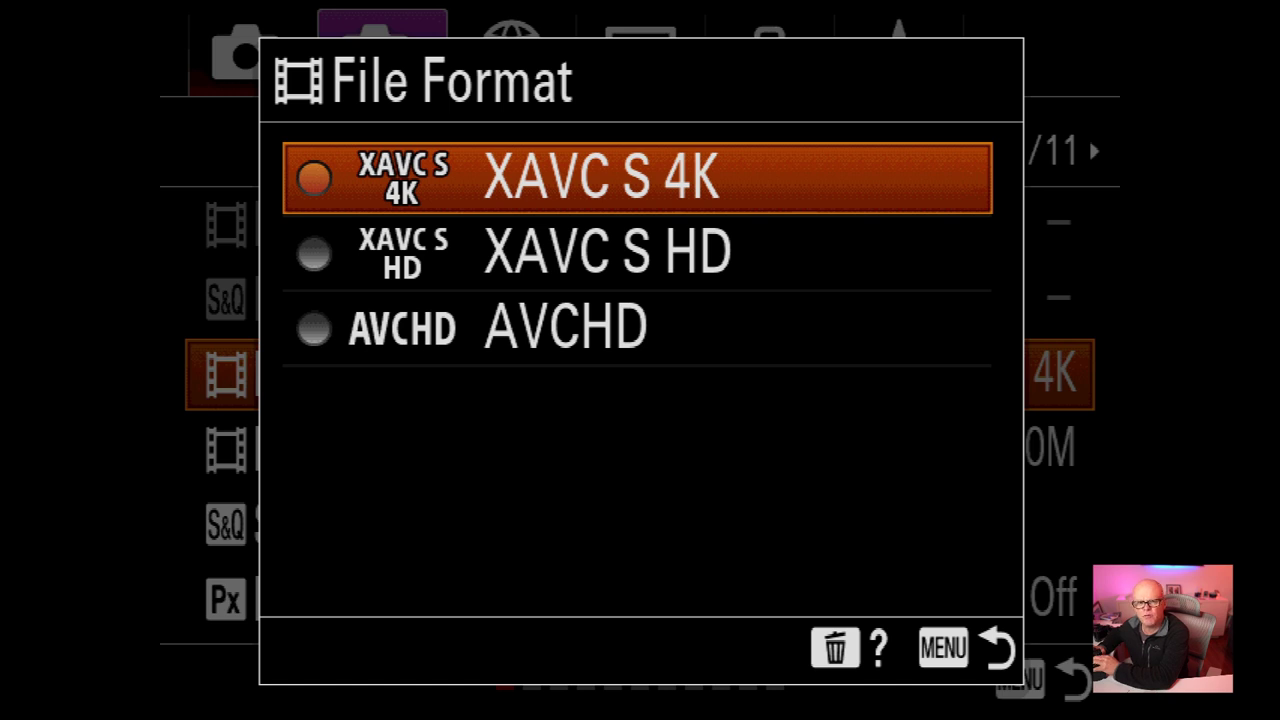
pyautogui.press('Return')
pyautogui.press('Down')
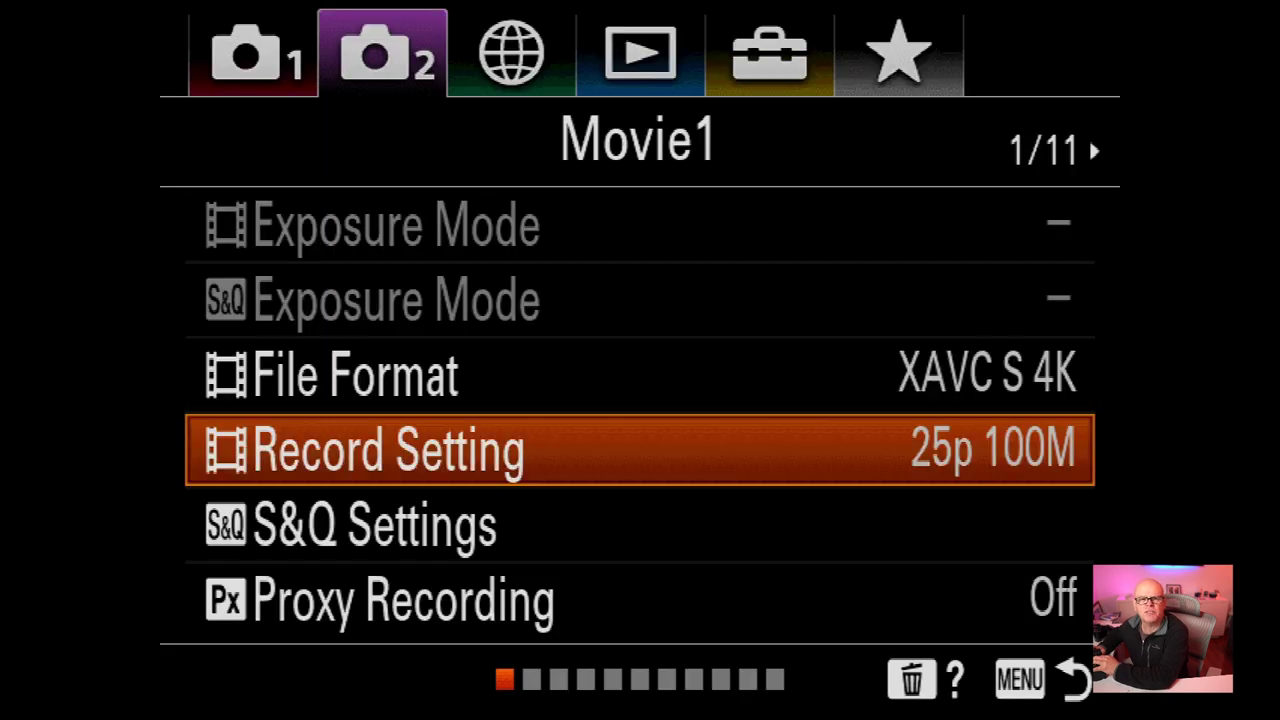
pyautogui.press('Return')
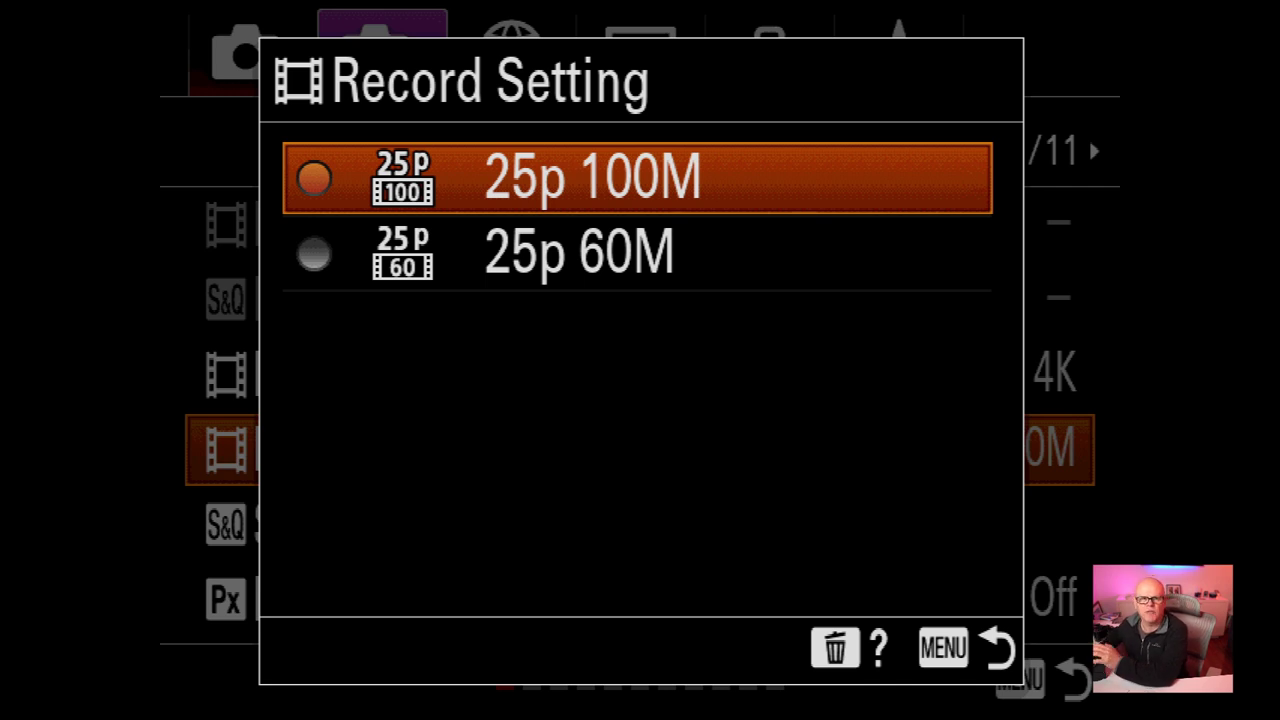
pyautogui.press('Return')
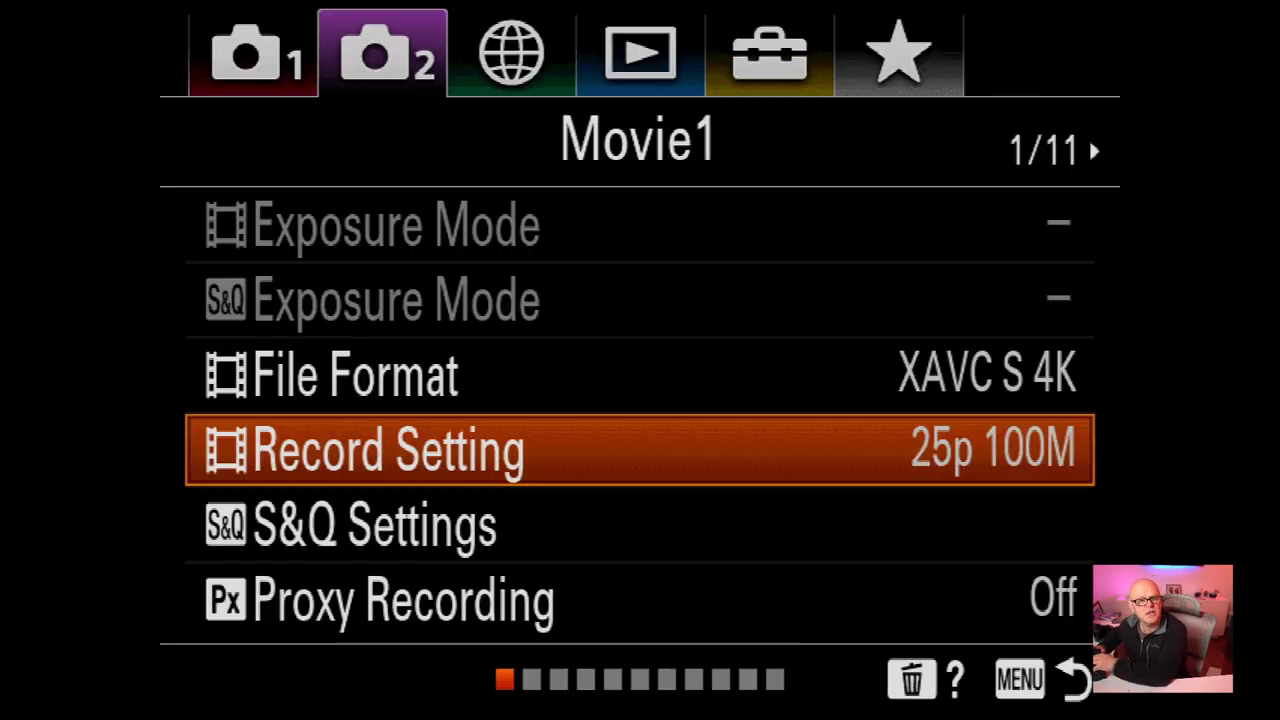
pyautogui.press('Down')
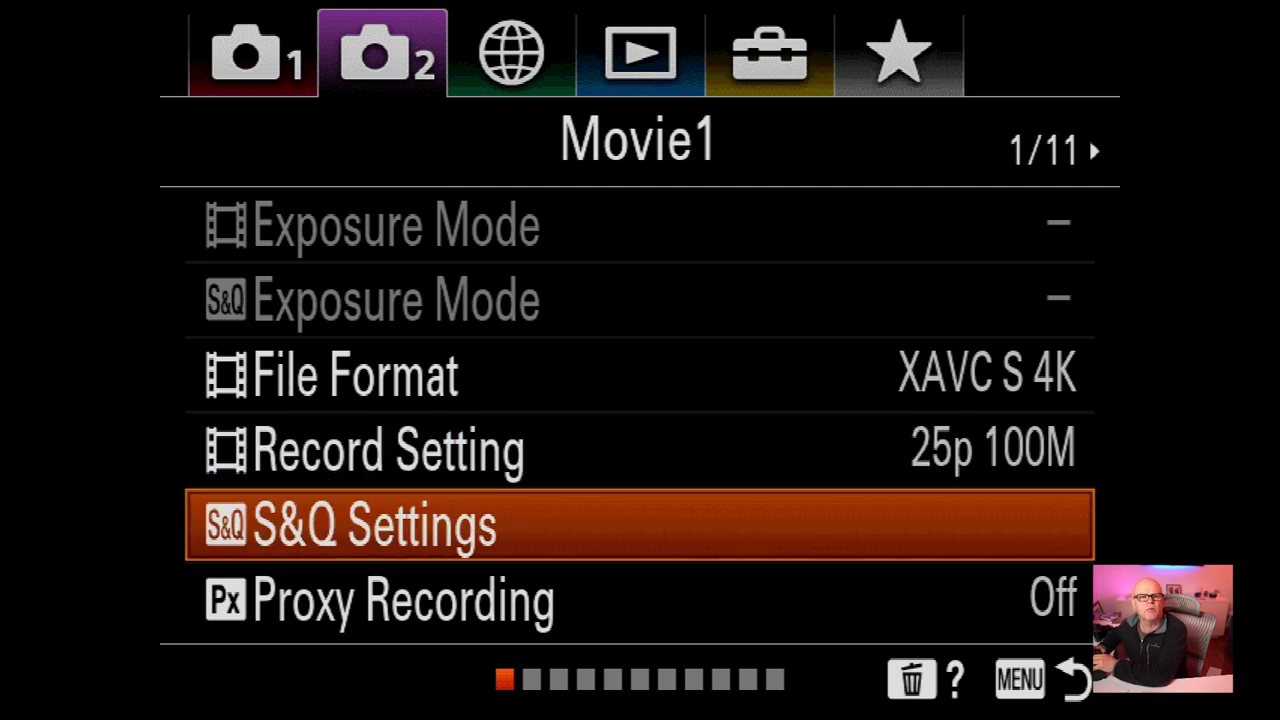
# On Movie2, preview the Fast and Slow AF drive speeds and keep Normal
pyautogui.press('Right')
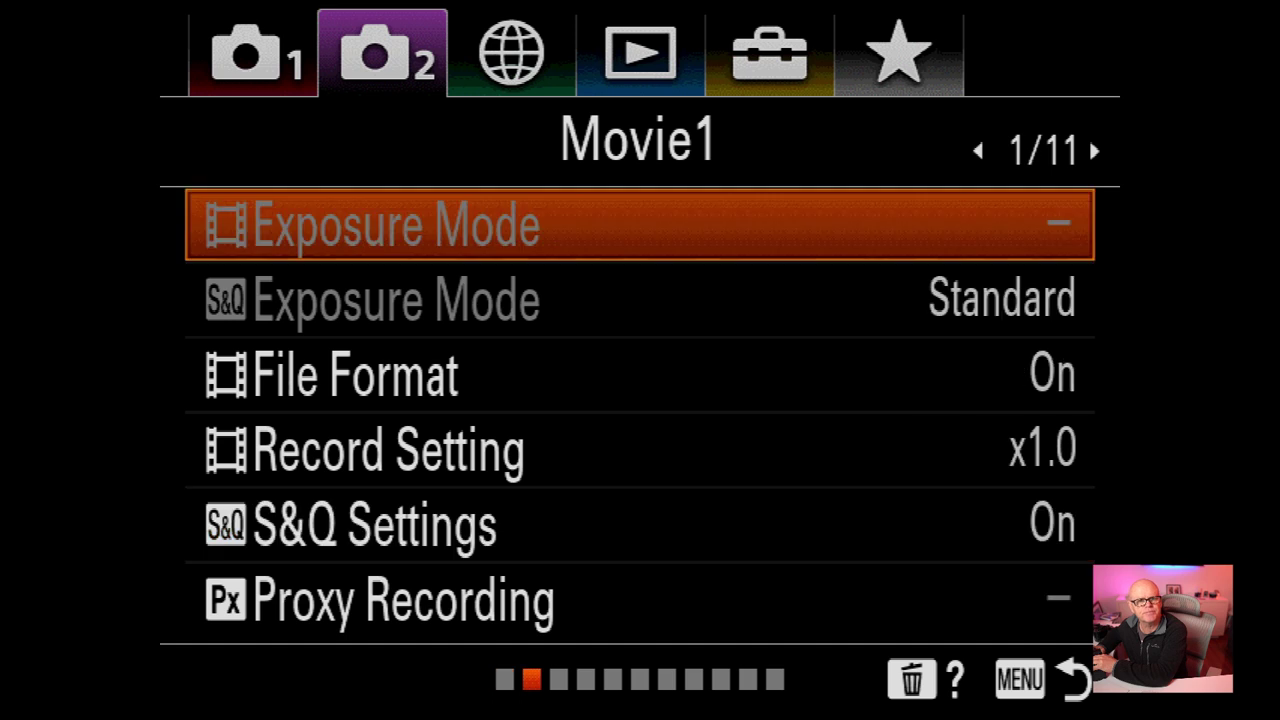
pyautogui.press('Return')
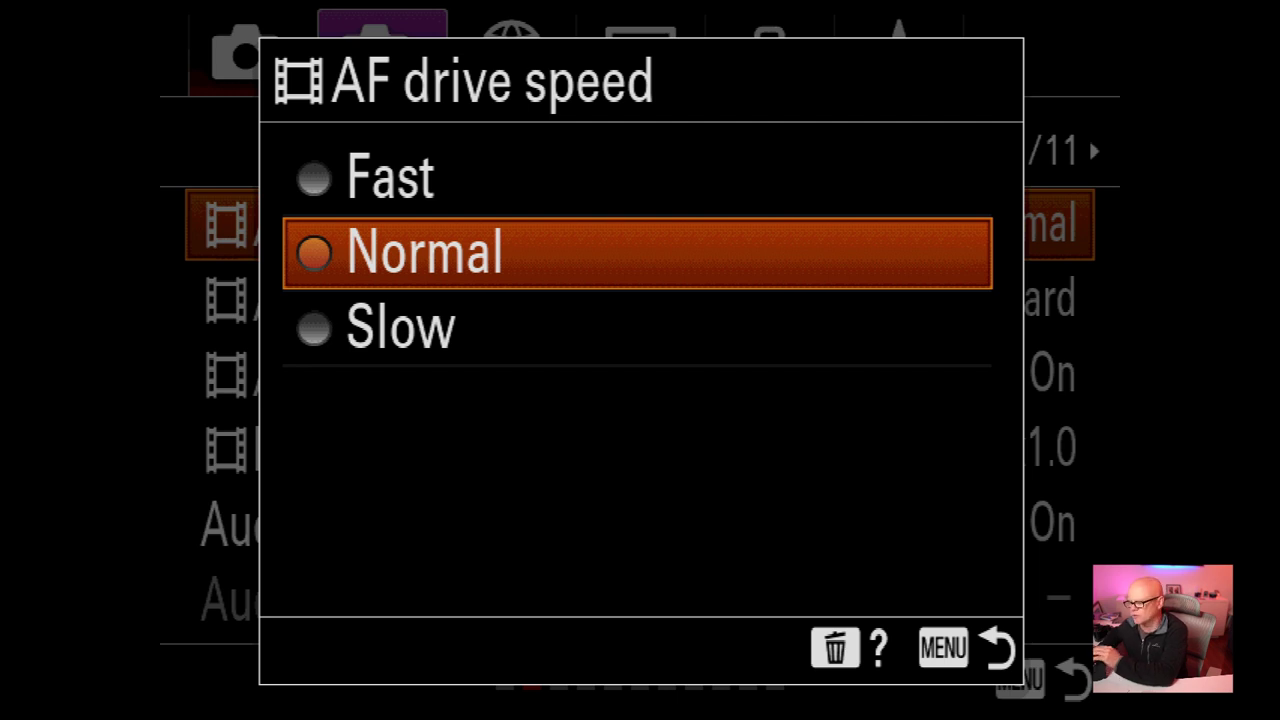
pyautogui.press('Up')
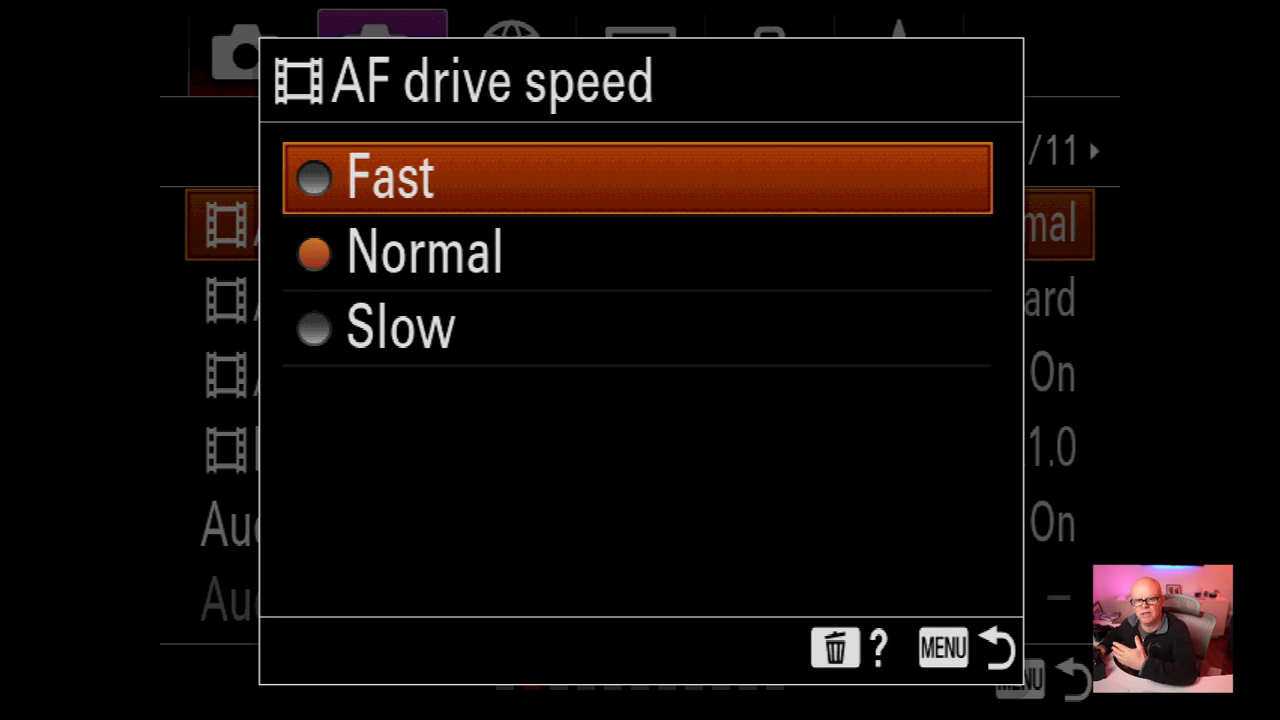
pyautogui.press('Down')
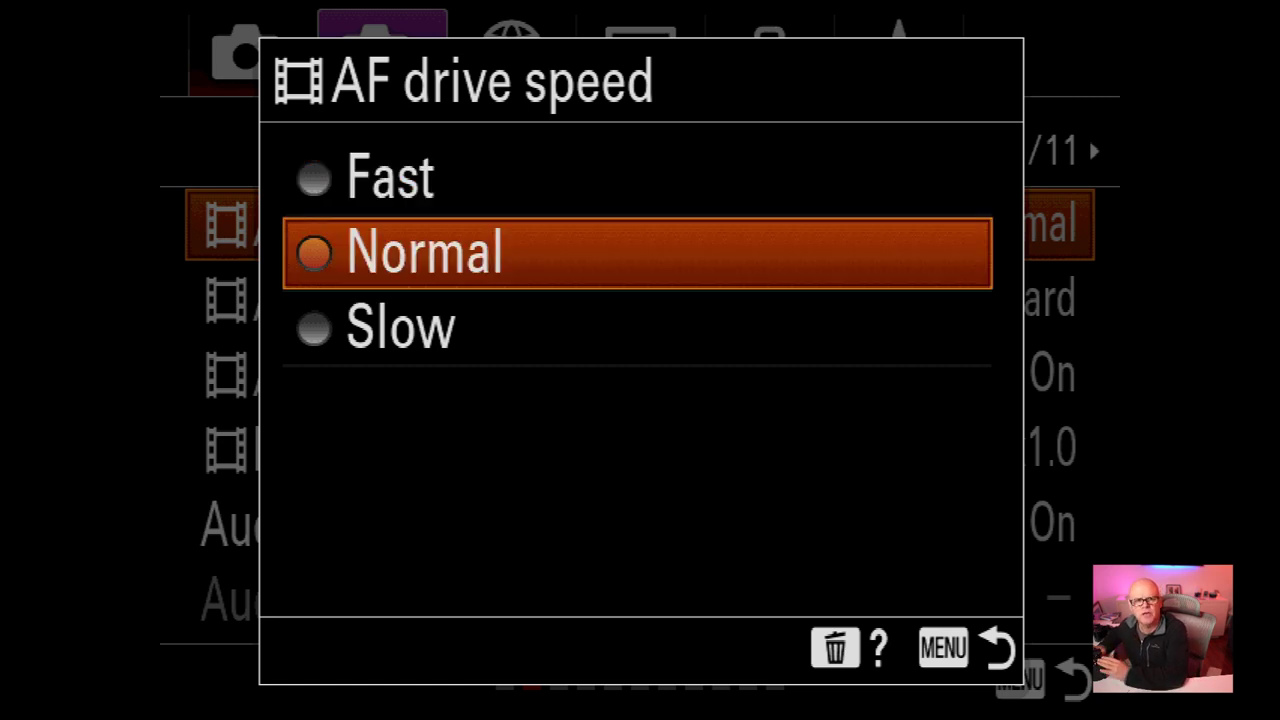
pyautogui.press('Down')
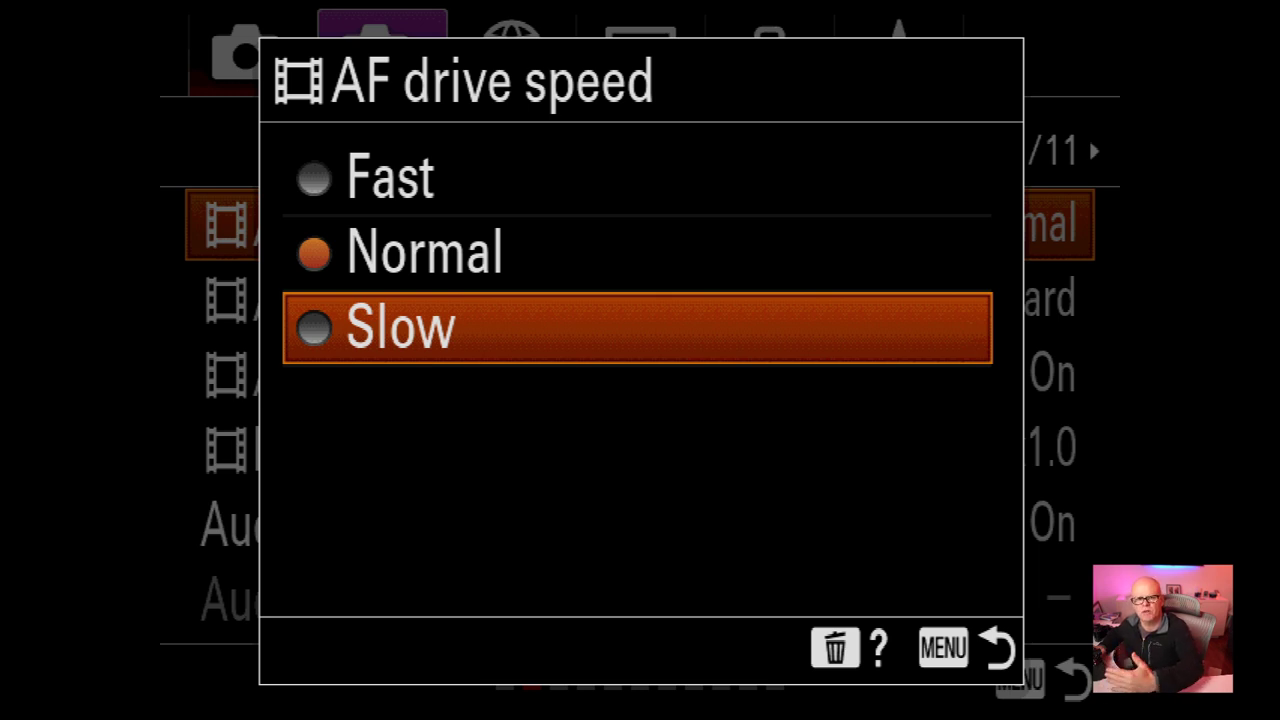
pyautogui.press('Up')
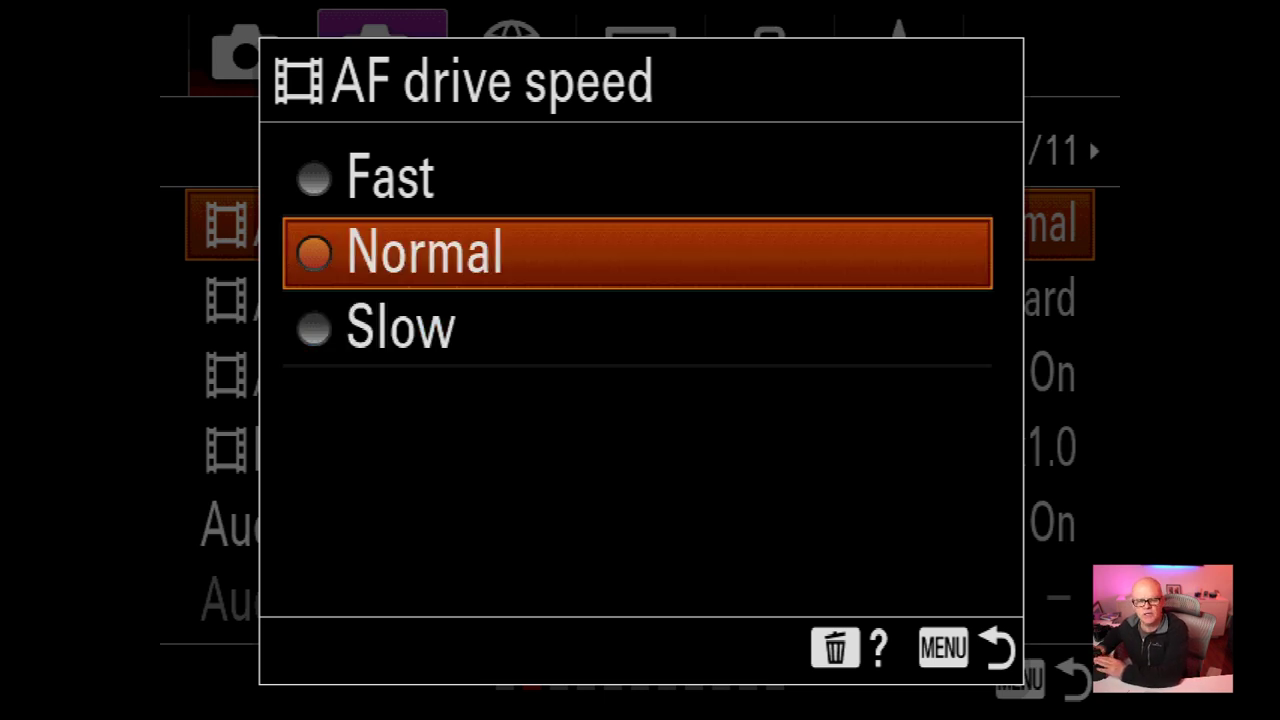
pyautogui.press('Return')
# Keep AF Tracking Sensitivity at Standard
pyautogui.press('Down')
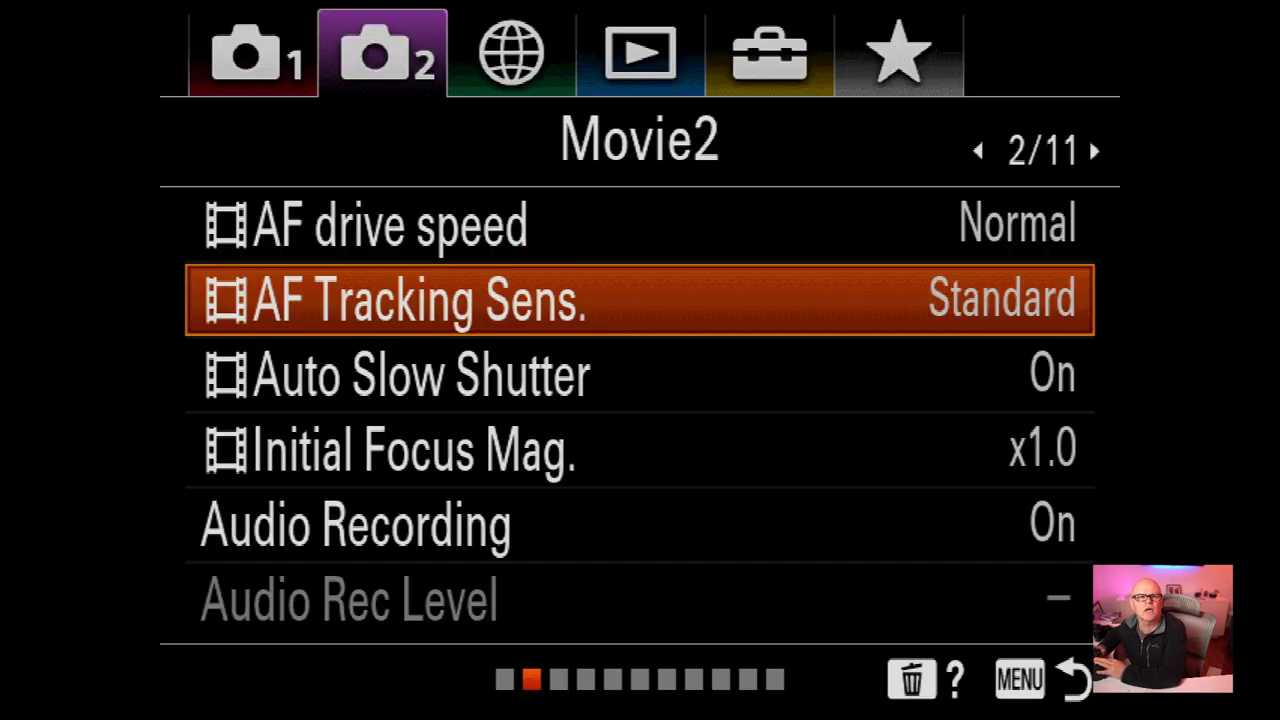
pyautogui.press('Return')
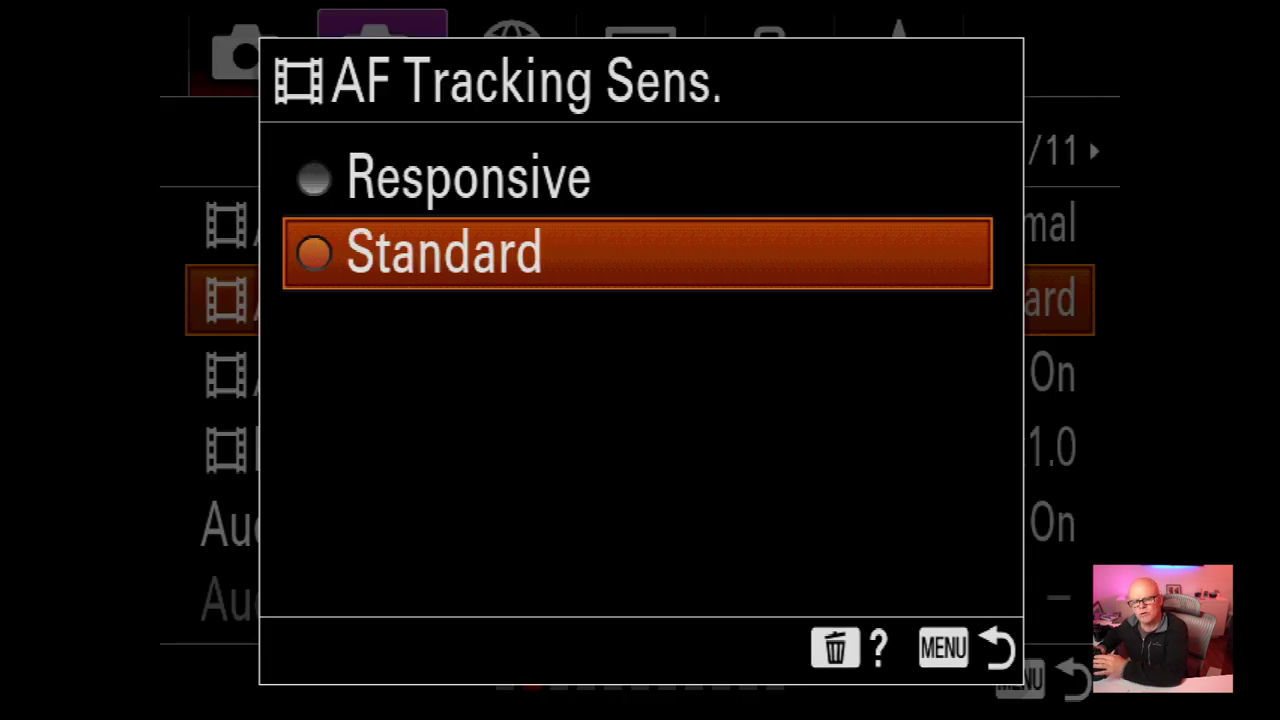
pyautogui.press('Return')
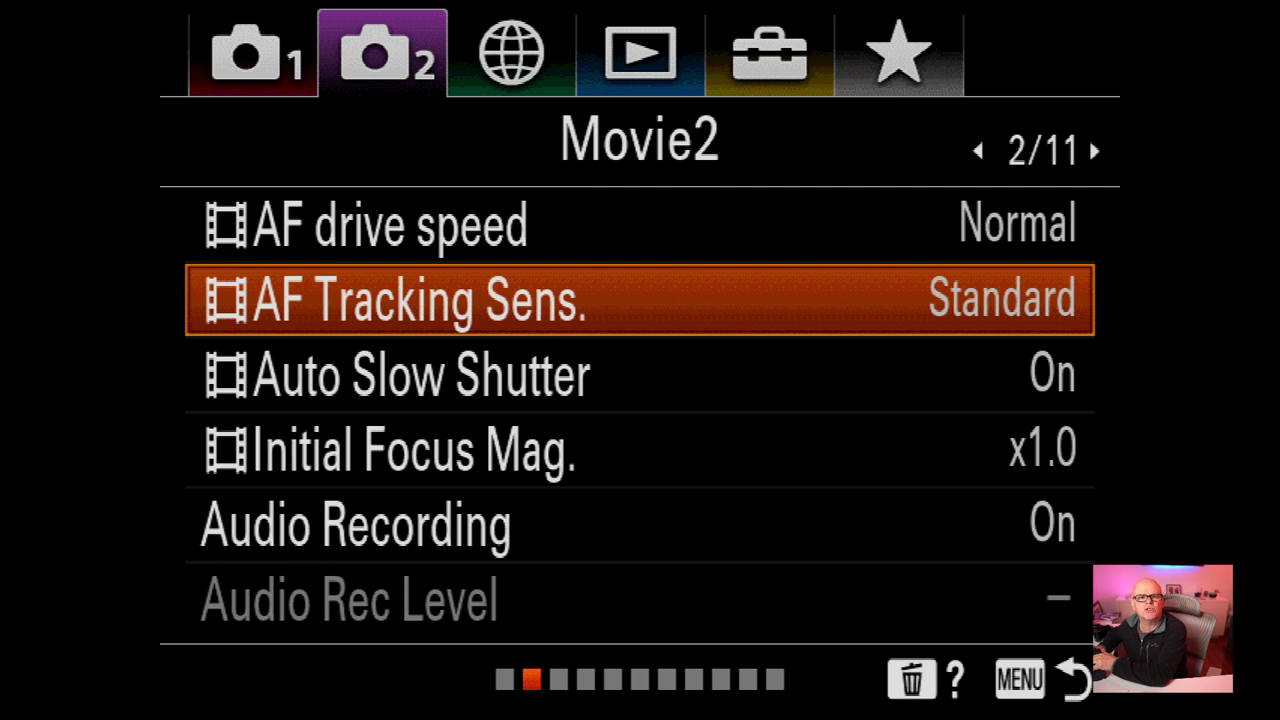
# Step through Auto Slow Shutter, focus magnification and audio settings, then exit and reopen the menu
pyautogui.press('Down')
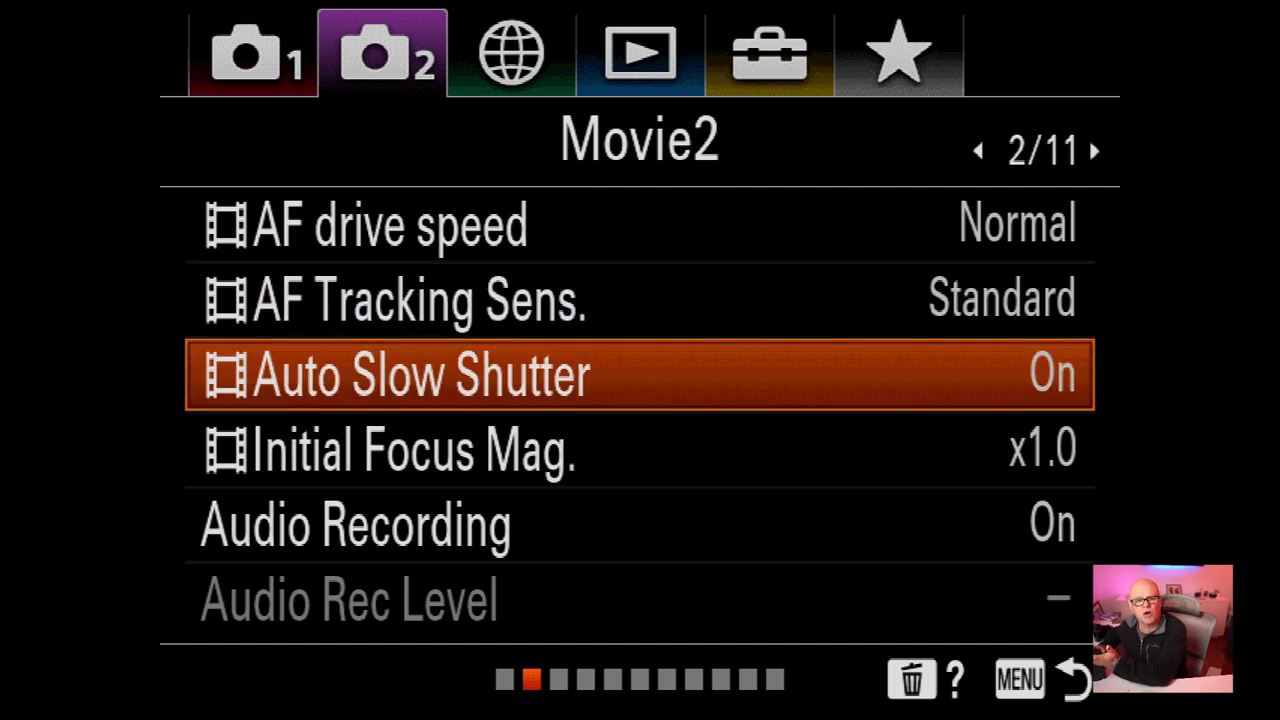
pyautogui.press('Down')
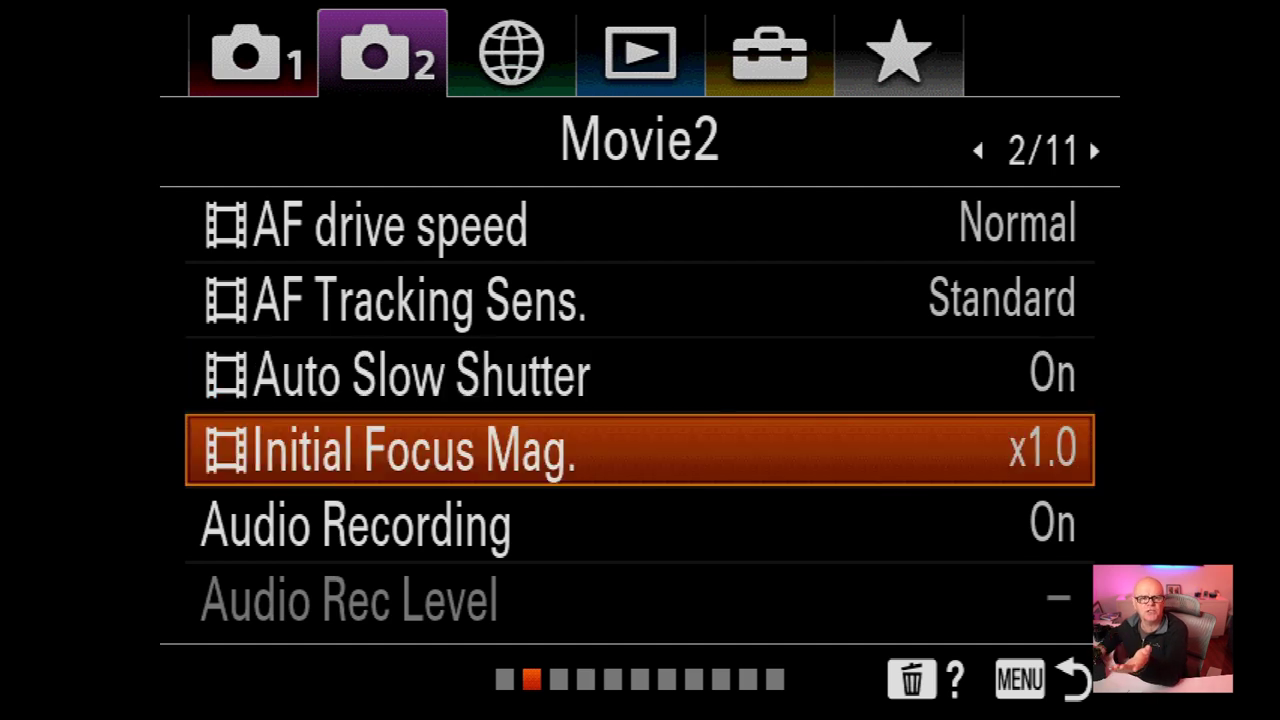
pyautogui.press('Down')
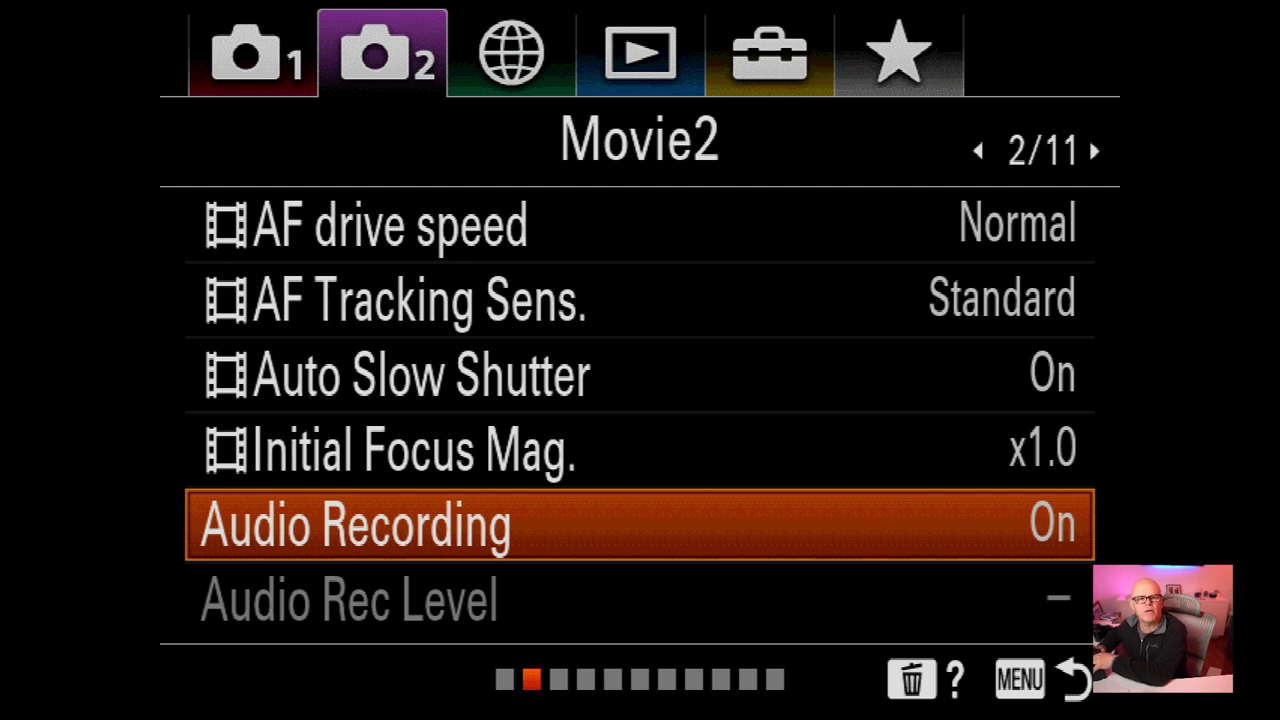
pyautogui.press('Down')
pyautogui.press('Escape')
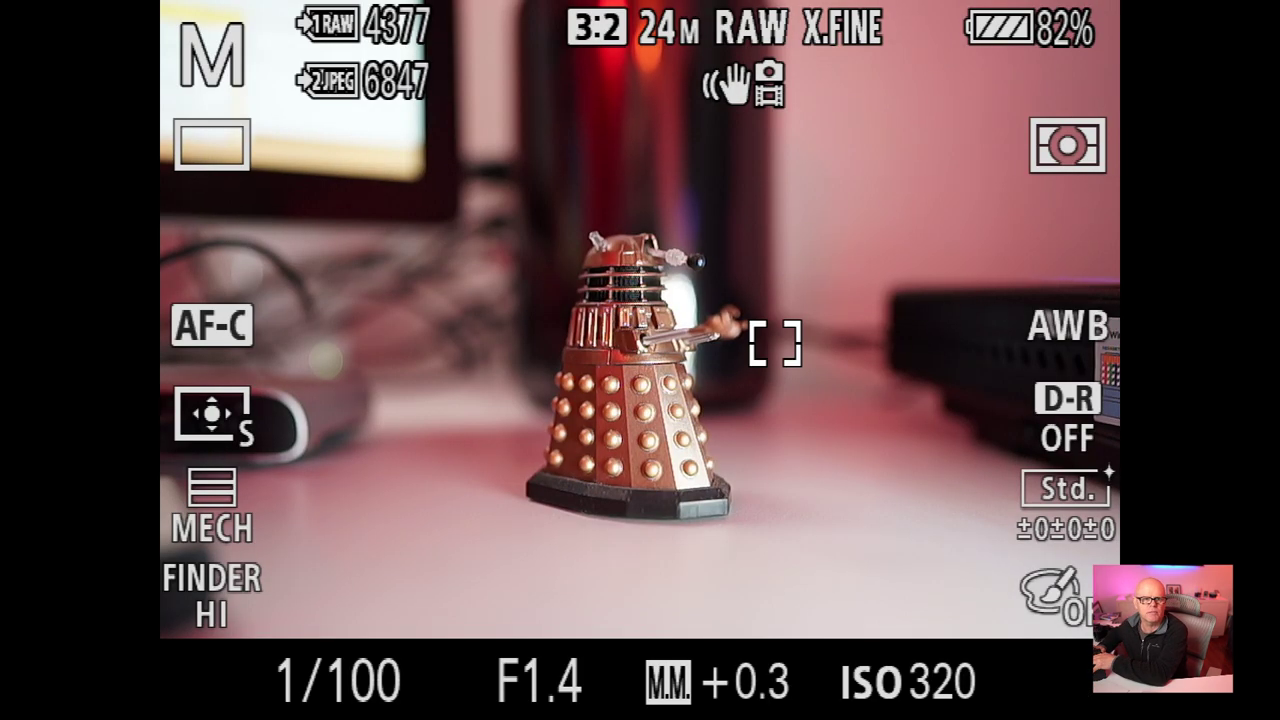
pyautogui.press('Menu')
# Advance to Movie3 and keep the Marker Settings aspect marker at 2.35:1
pyautogui.press('Down')
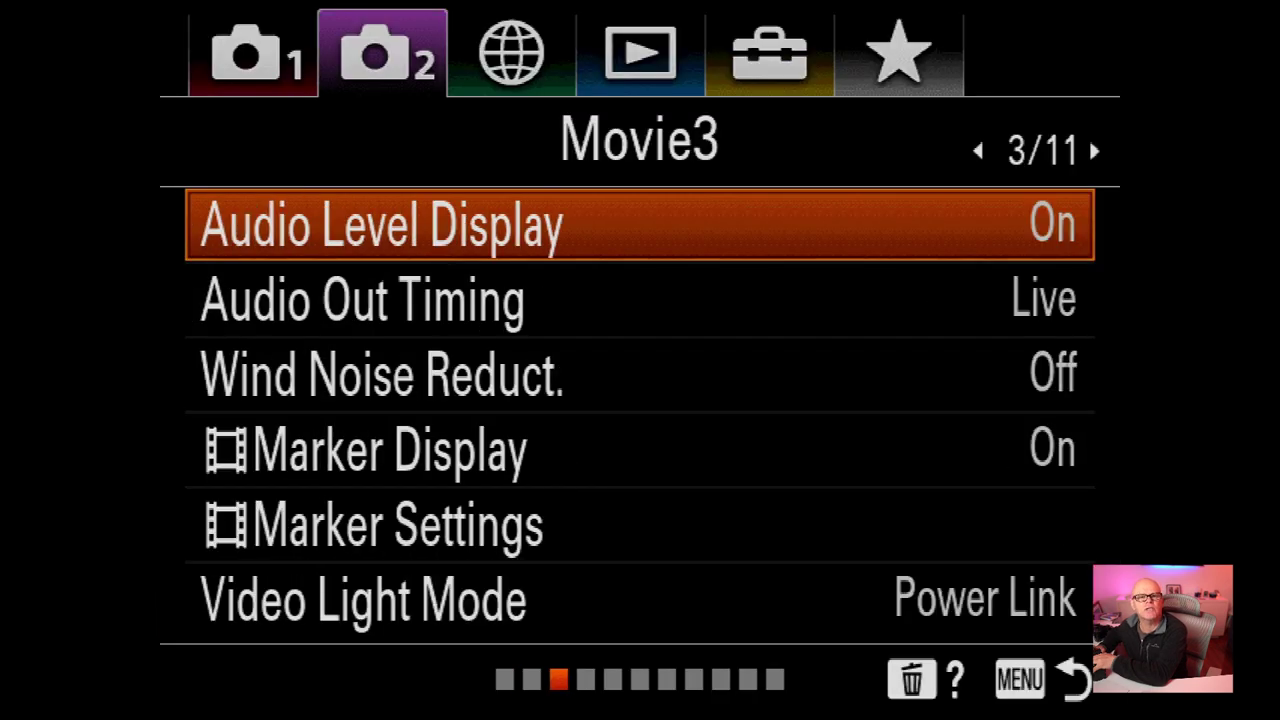
pyautogui.press('Escape')
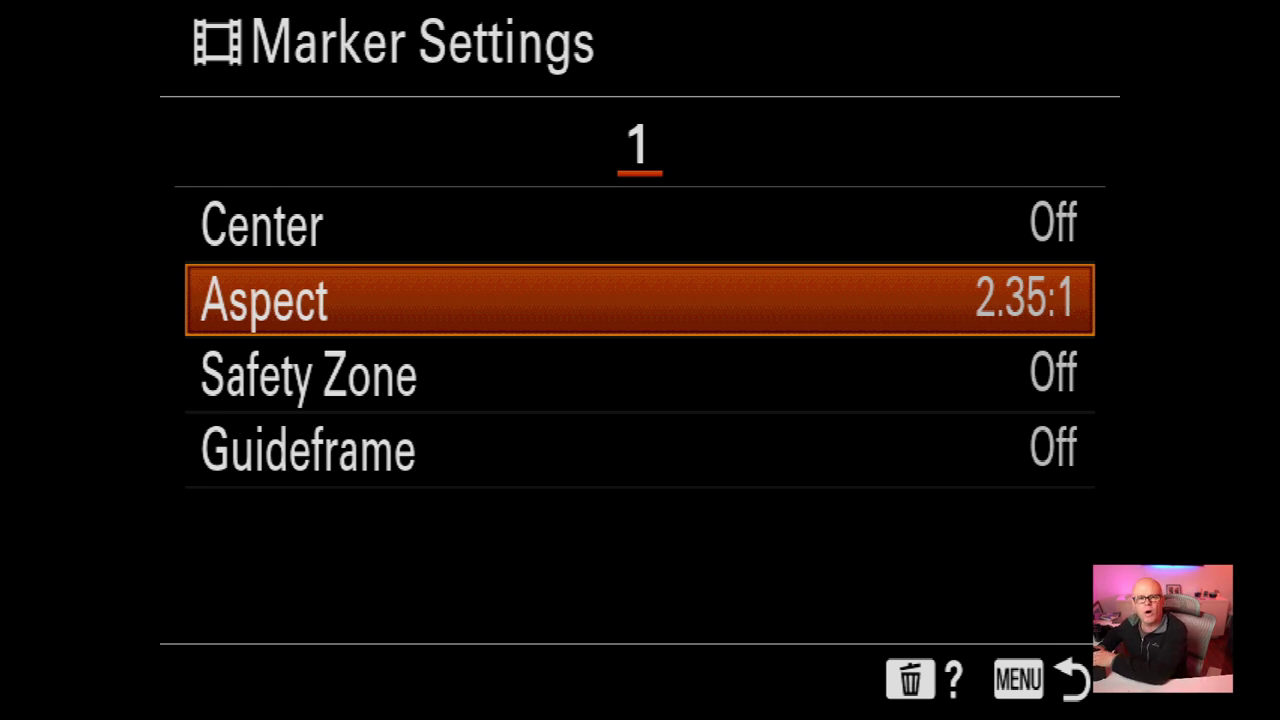
pyautogui.press('Return')
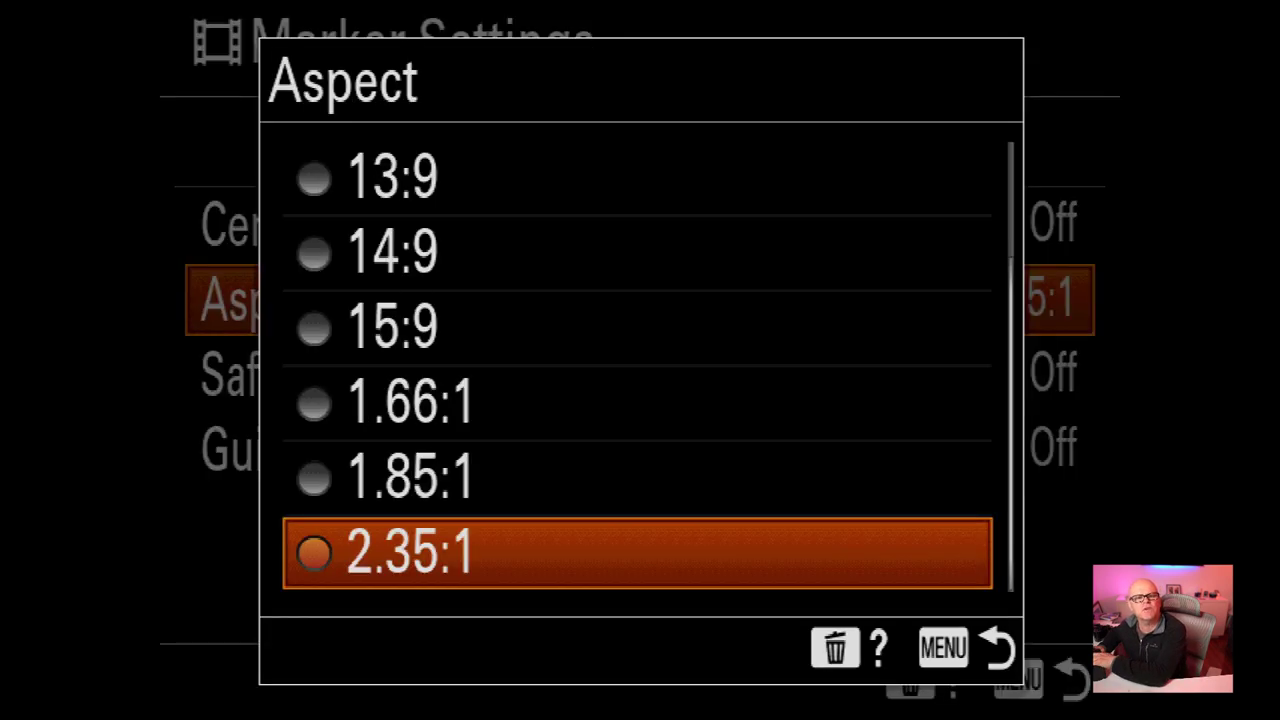
pyautogui.press('Return')
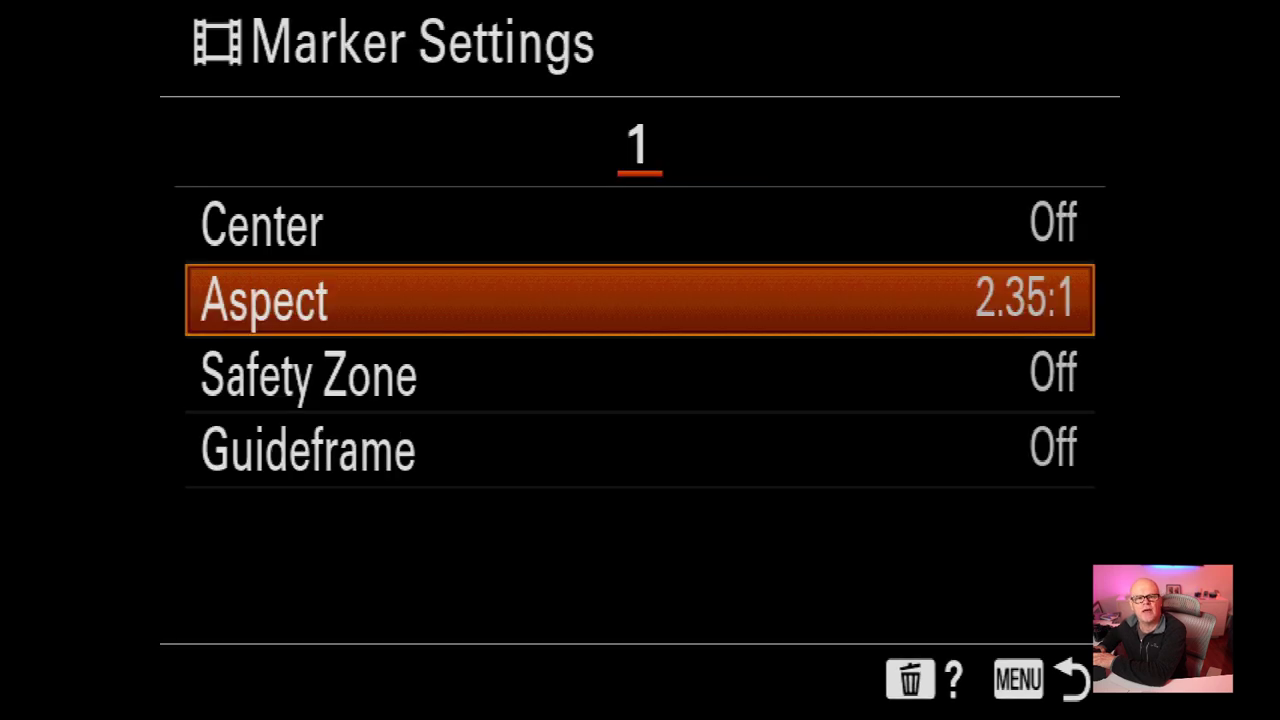
pyautogui.press('Escape')
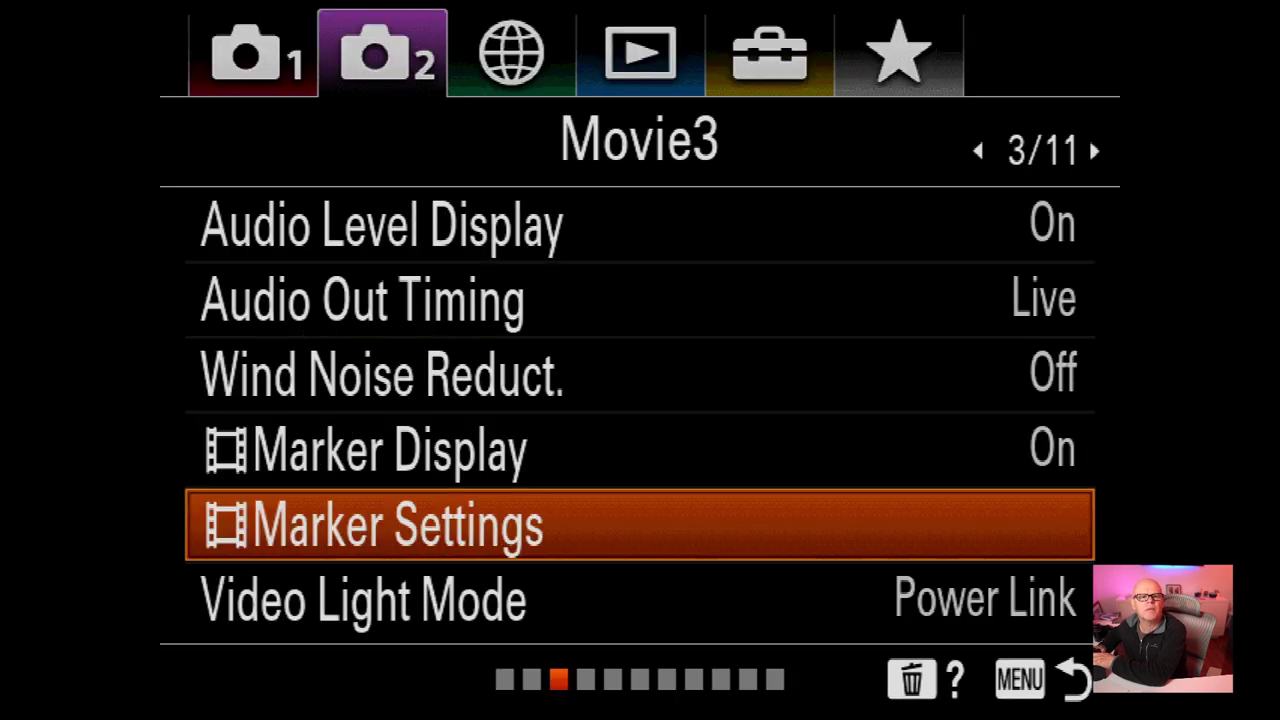
# Set Shutter Type to Mechanical Shutter after trying Electronic, then select e-Front Curtain Shutter
pyautogui.press('Down')
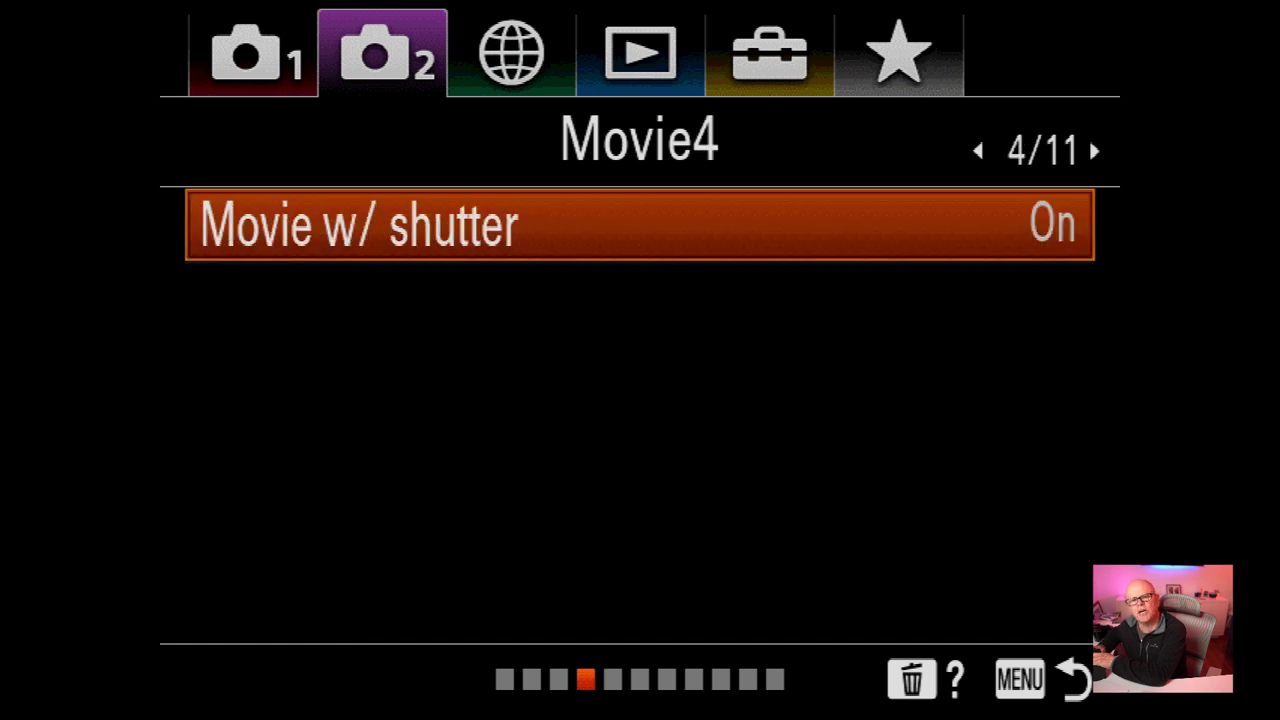
pyautogui.press('Down')
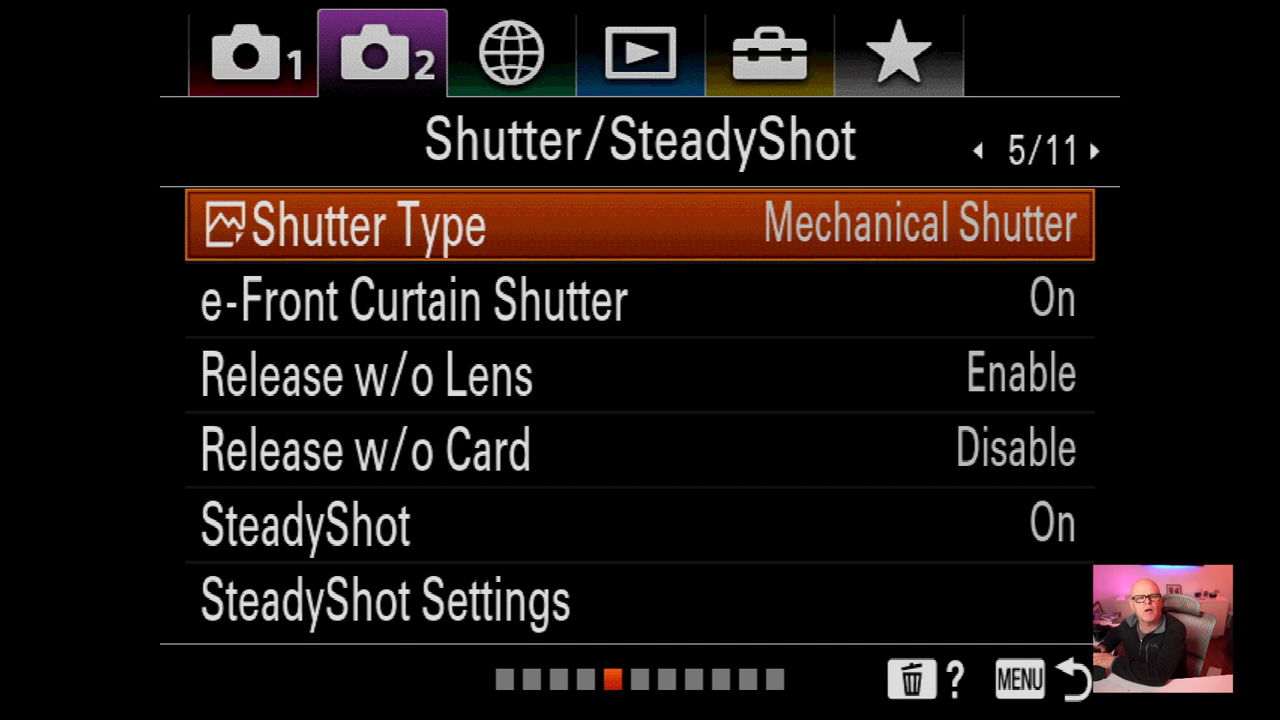
pyautogui.press('Return')
pyautogui.press('Down')
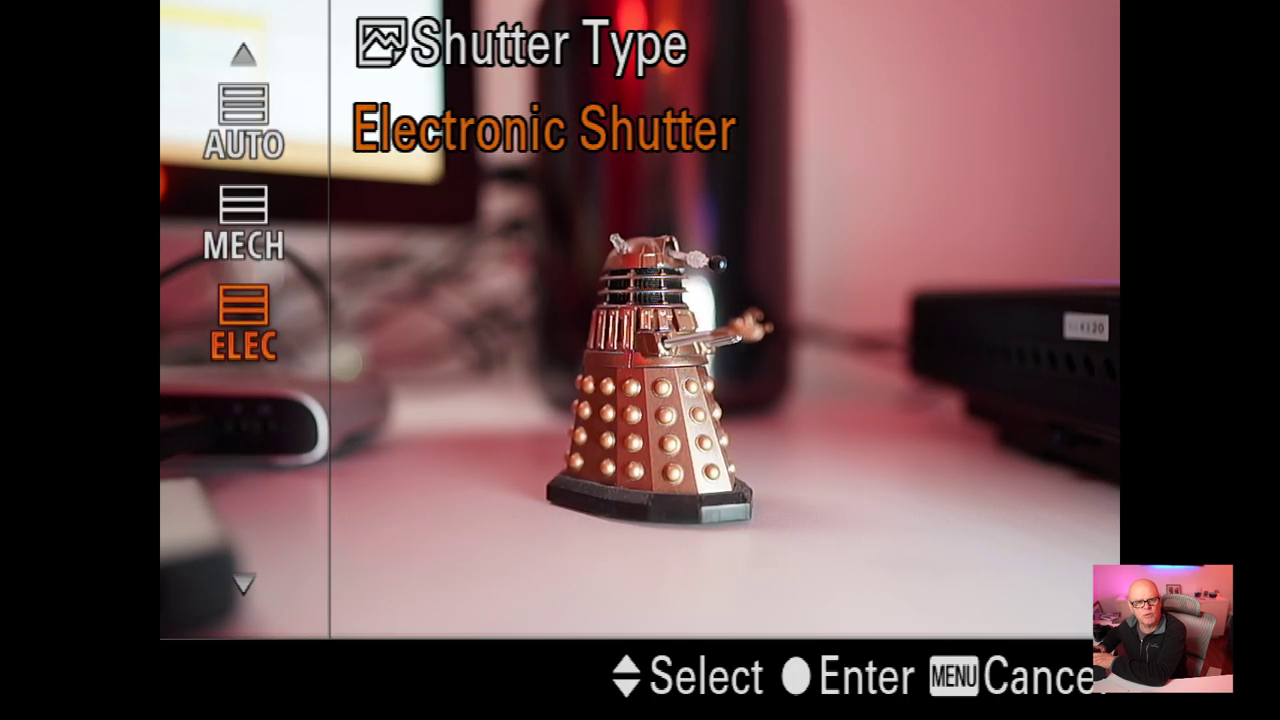
pyautogui.press('Up')
pyautogui.press('Down')
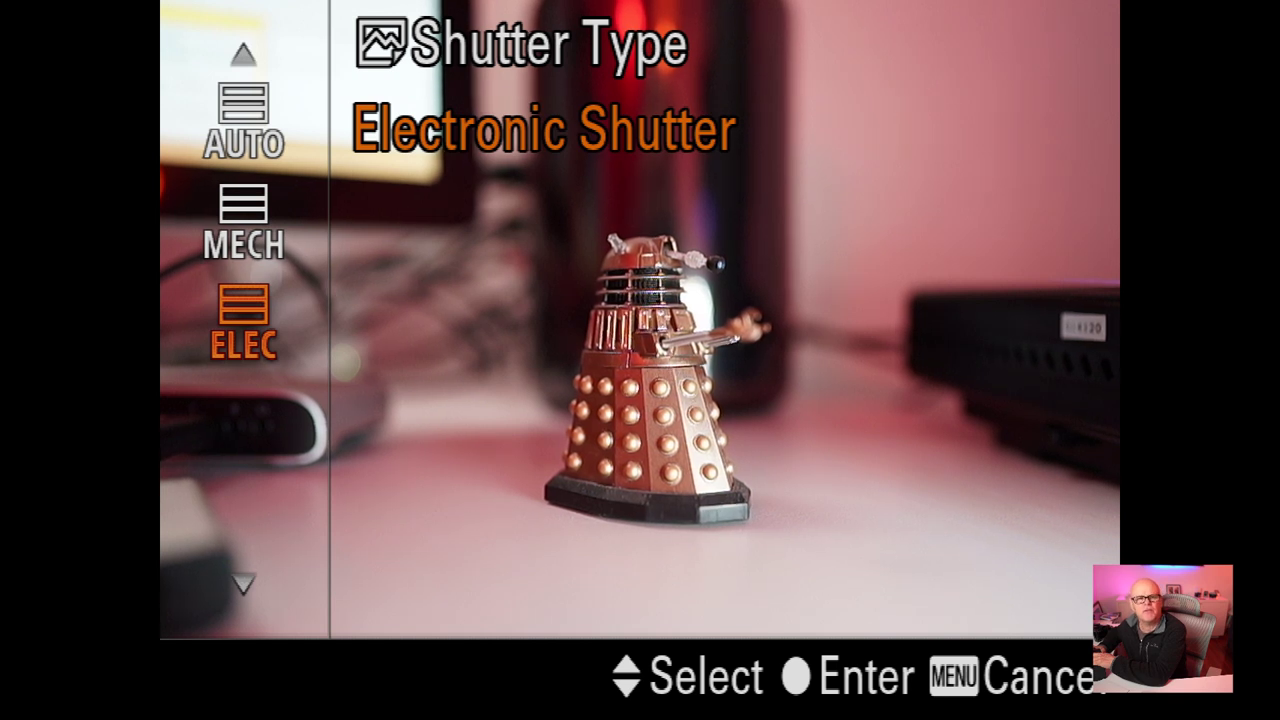
pyautogui.press('Up')
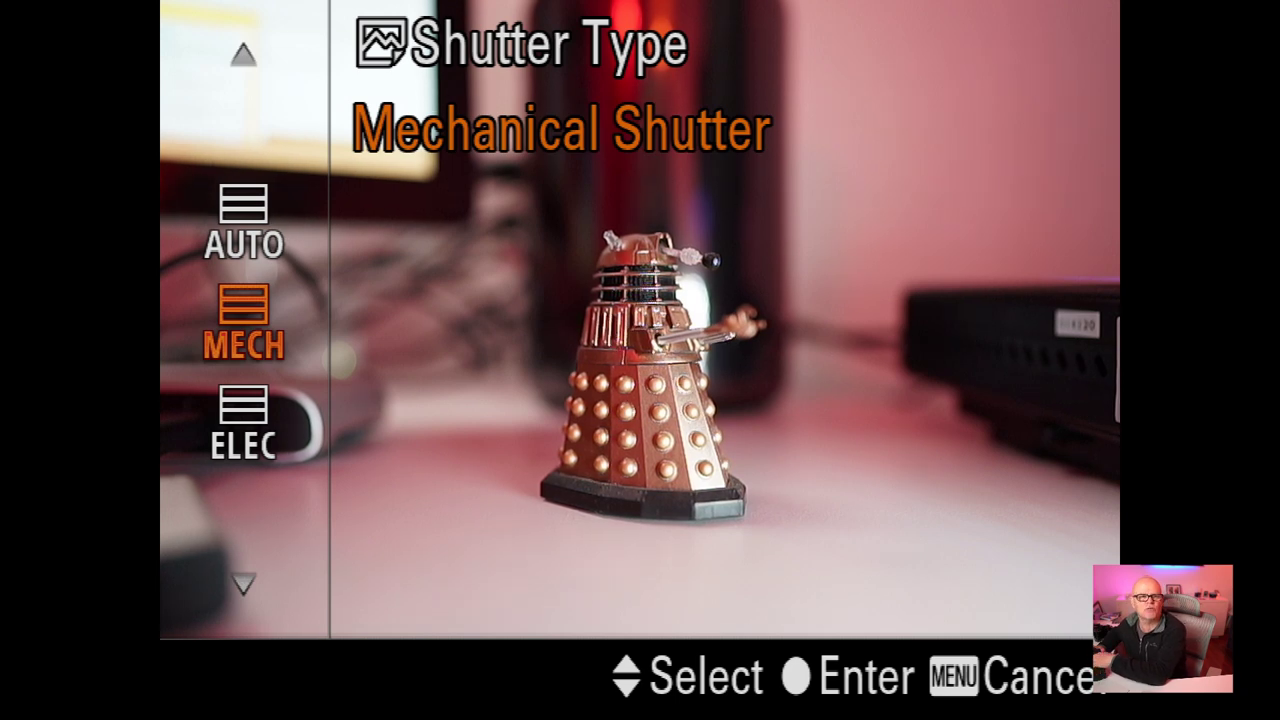
pyautogui.press('Return')
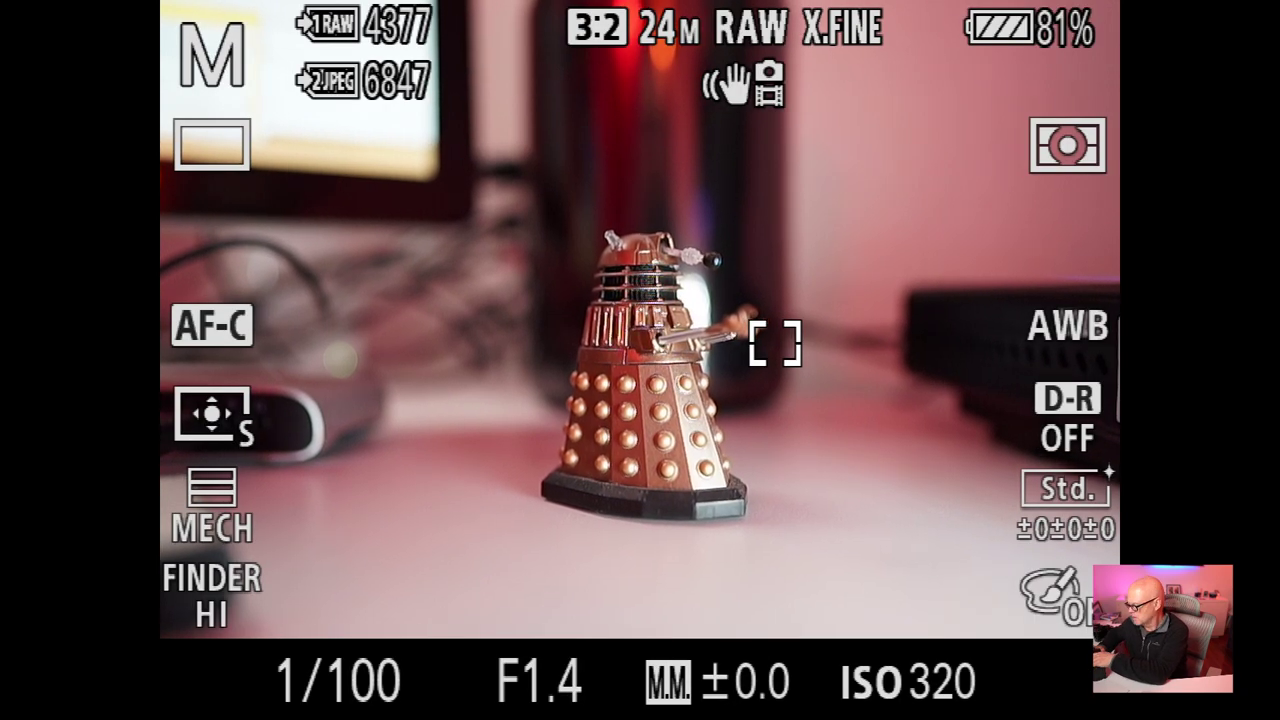
pyautogui.press('Menu')
pyautogui.press('Down')
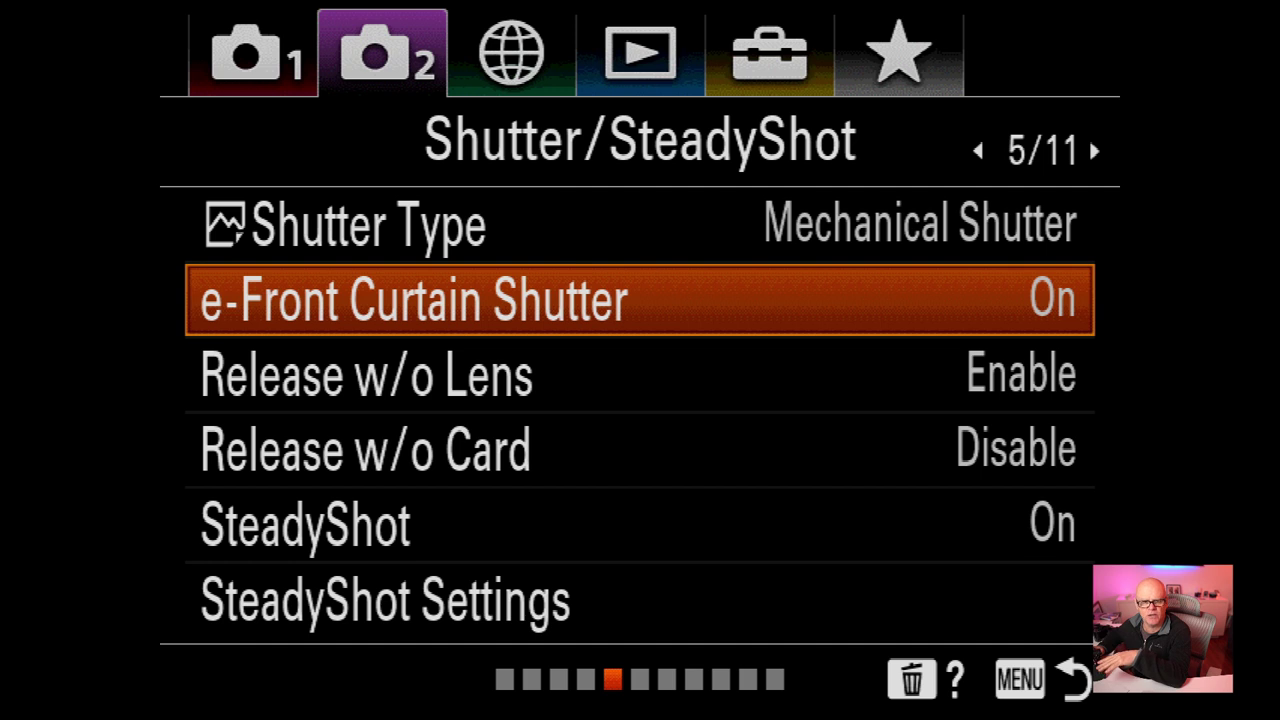
pyautogui.press('Return')
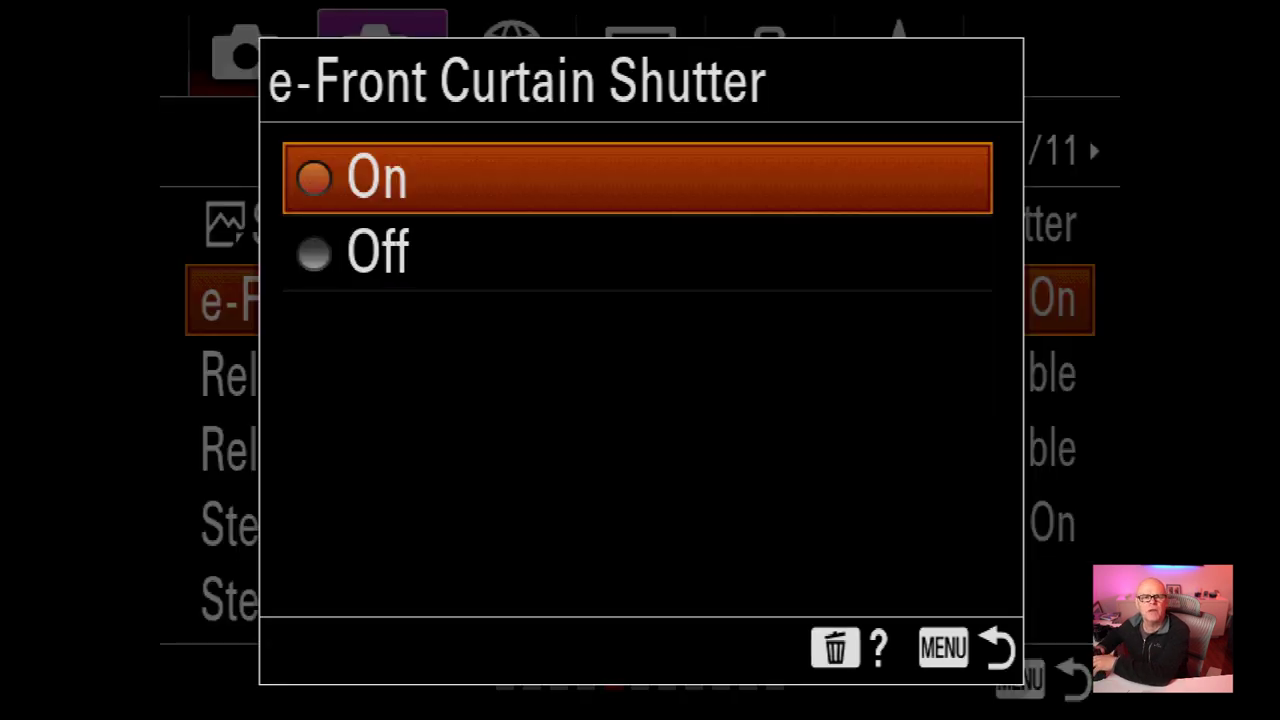
pyautogui.press('Return')
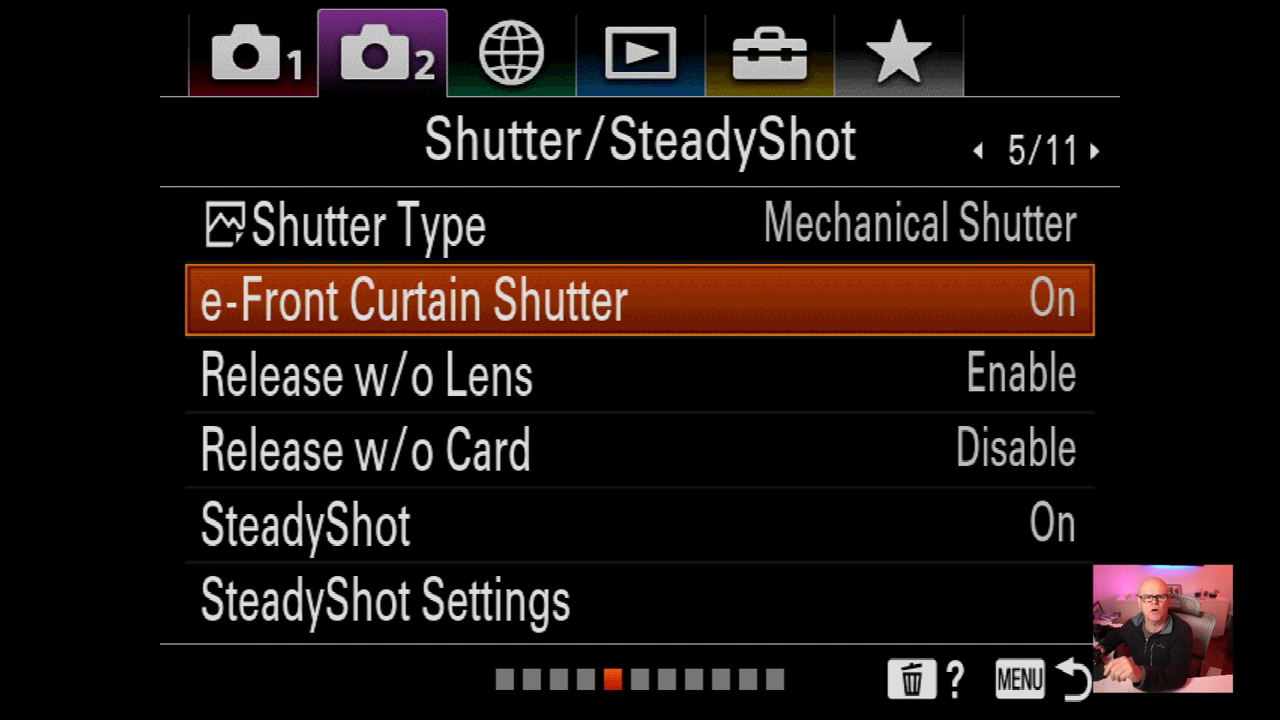
pyautogui.press('Down')
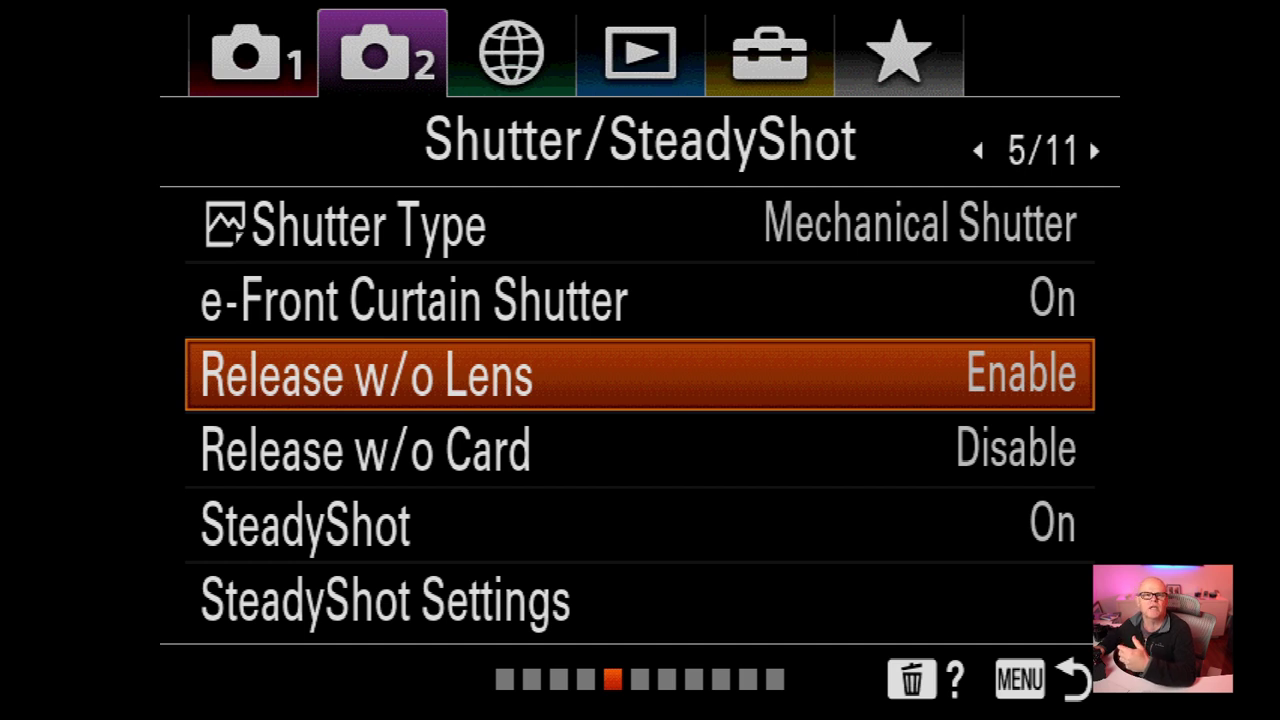
pyautogui.press('Down')
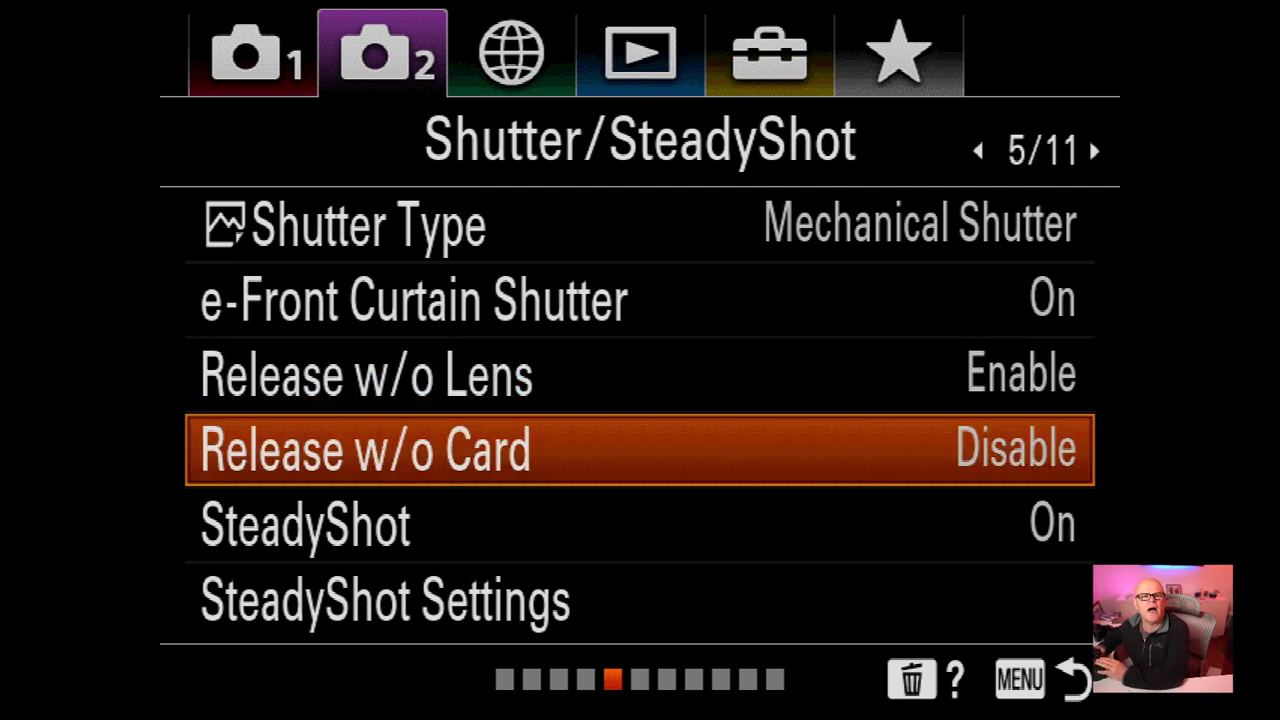
pyautogui.press('Return')
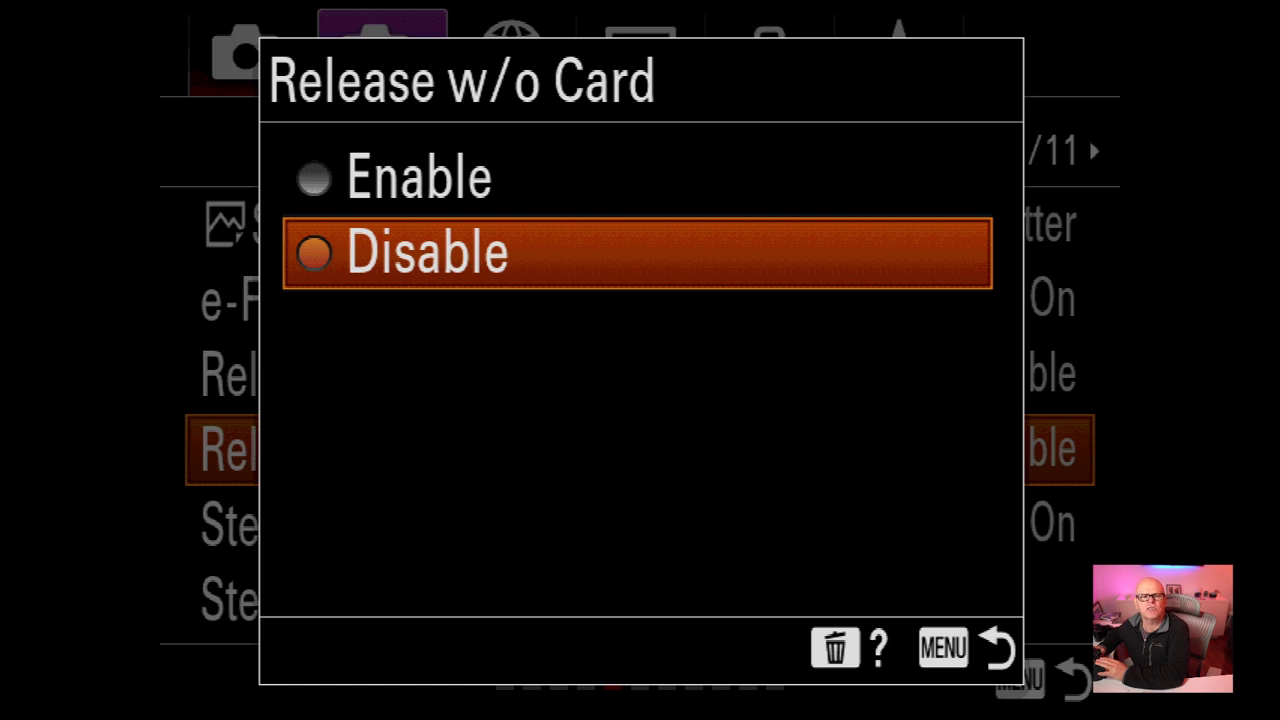
pyautogui.press('Return')
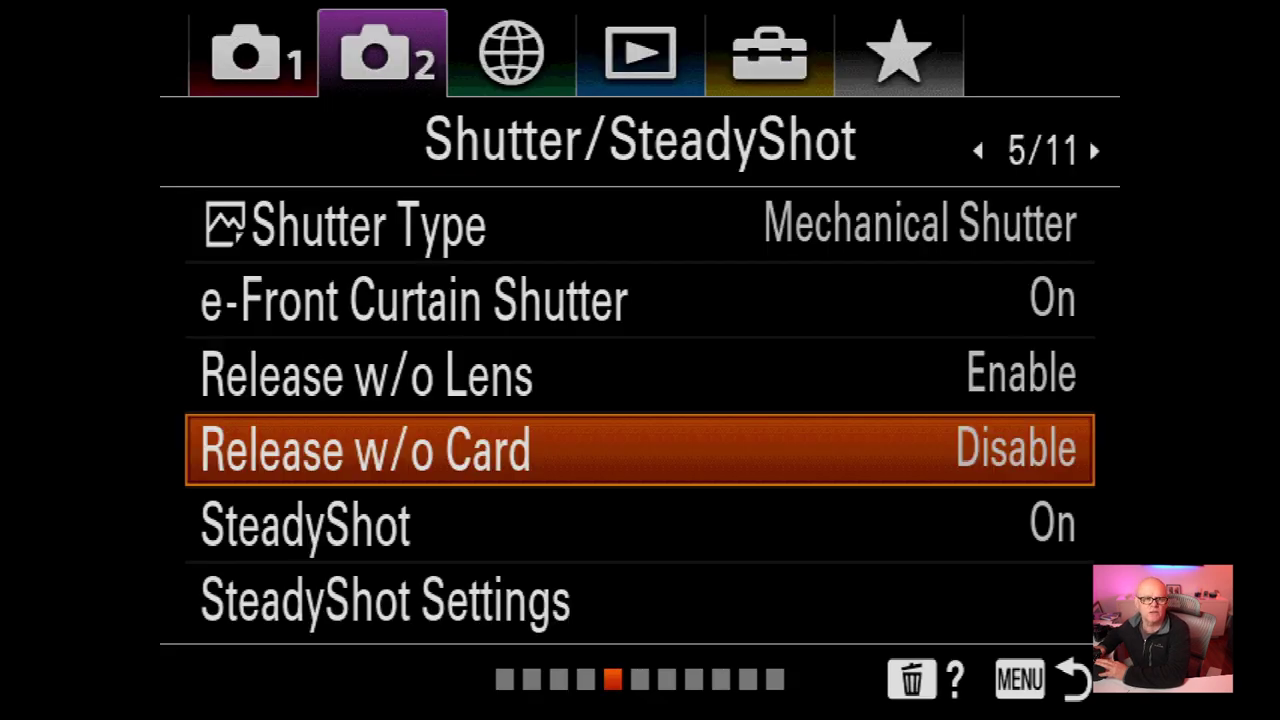
pyautogui.press('Down')
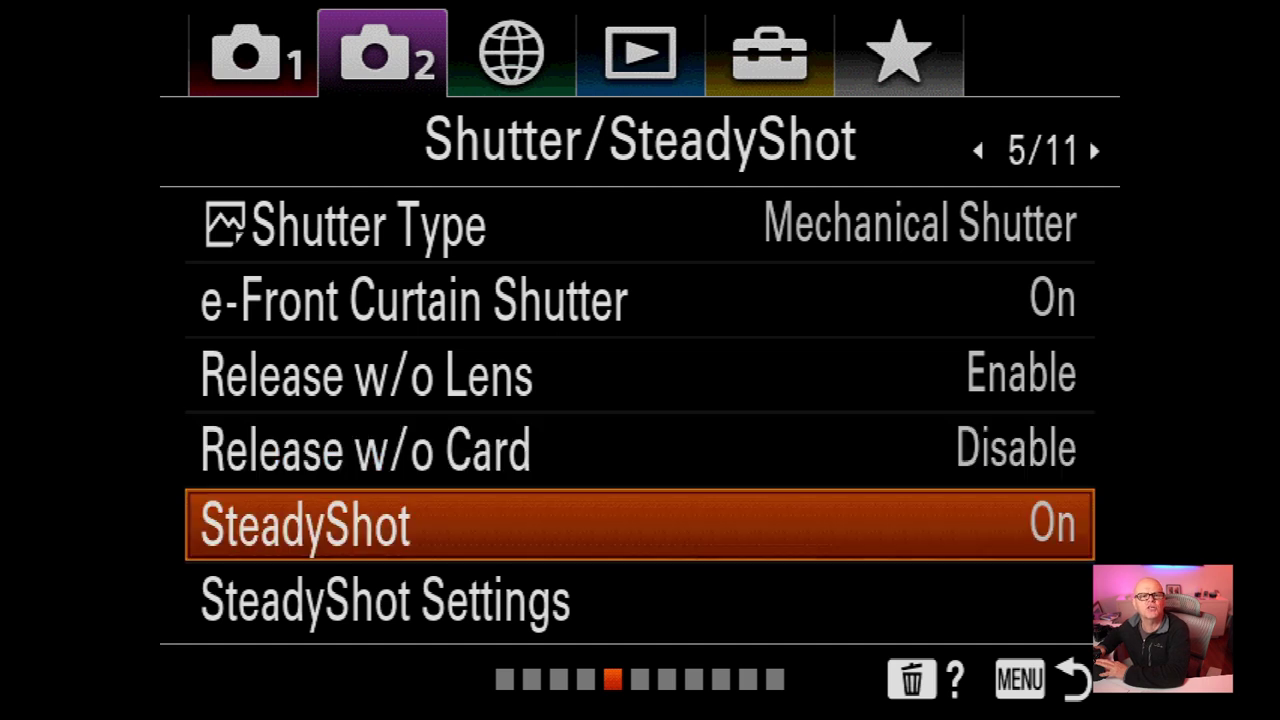
pyautogui.press('Down')
# In SteadyShot Settings, set Adjust. to Manual with a 50mm focal length
pyautogui.press('Return')
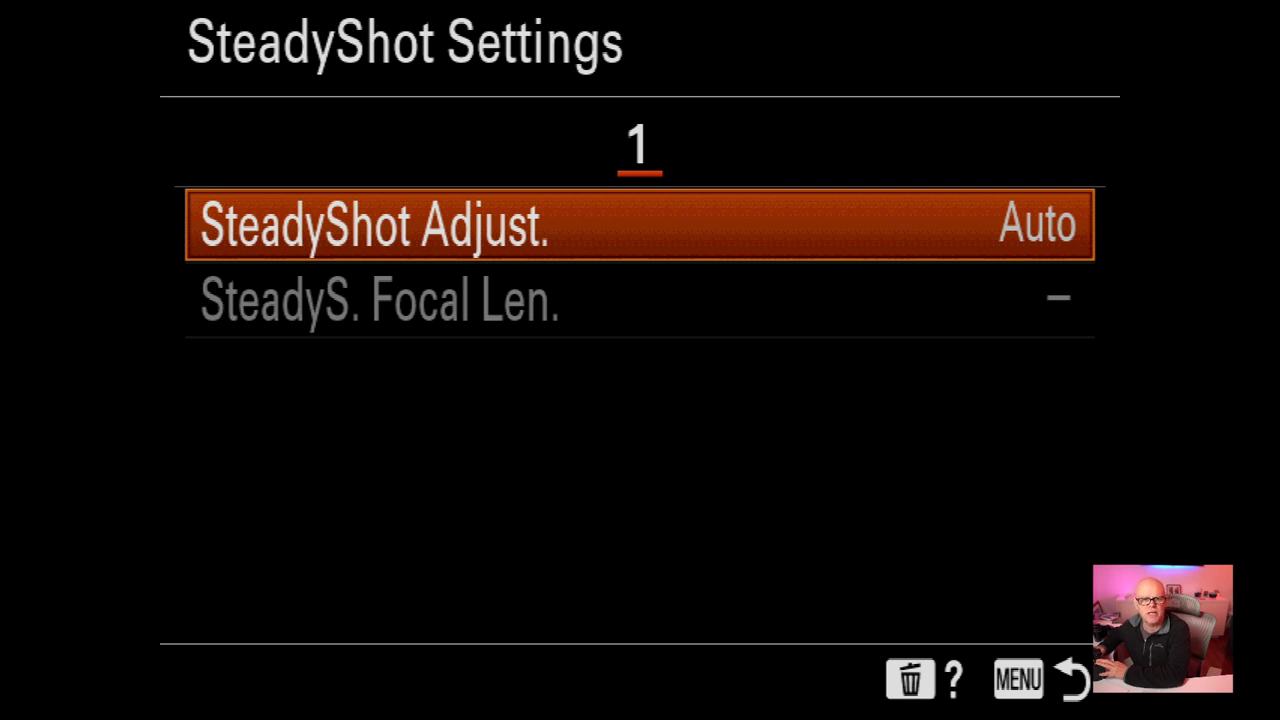
pyautogui.press('Return')
pyautogui.press('Down')
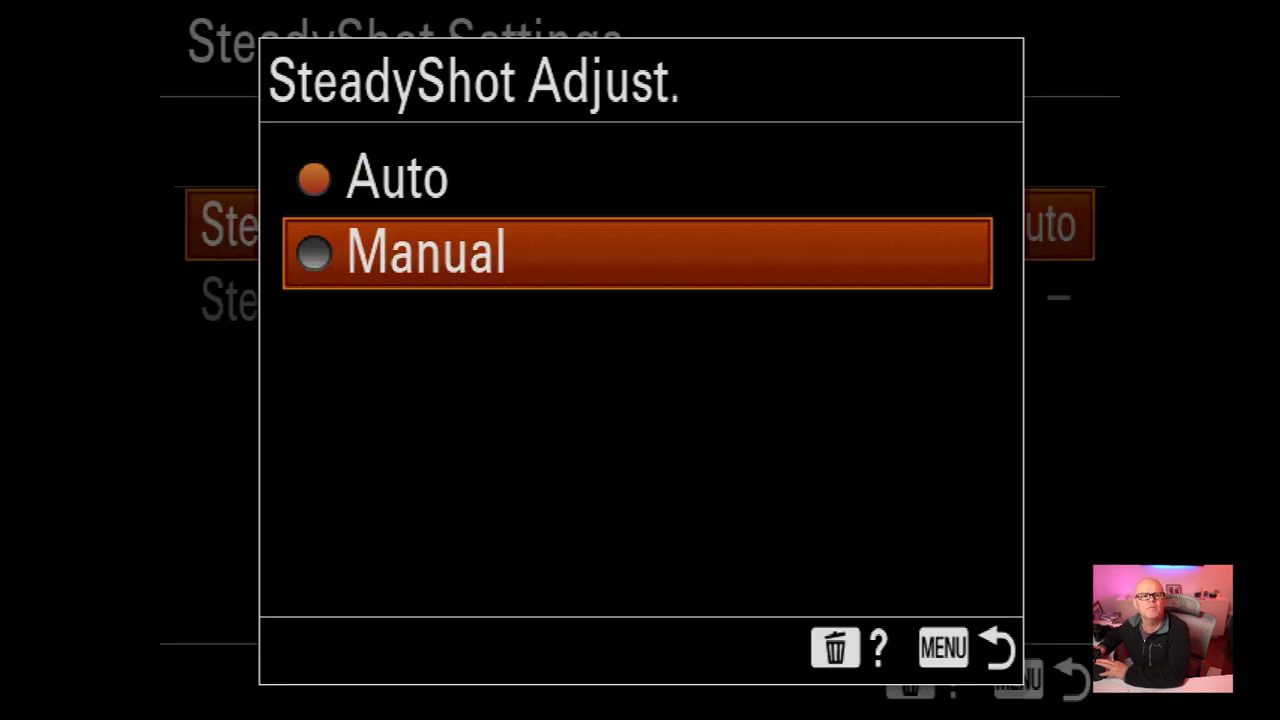
pyautogui.press('Return')
pyautogui.press('Down')
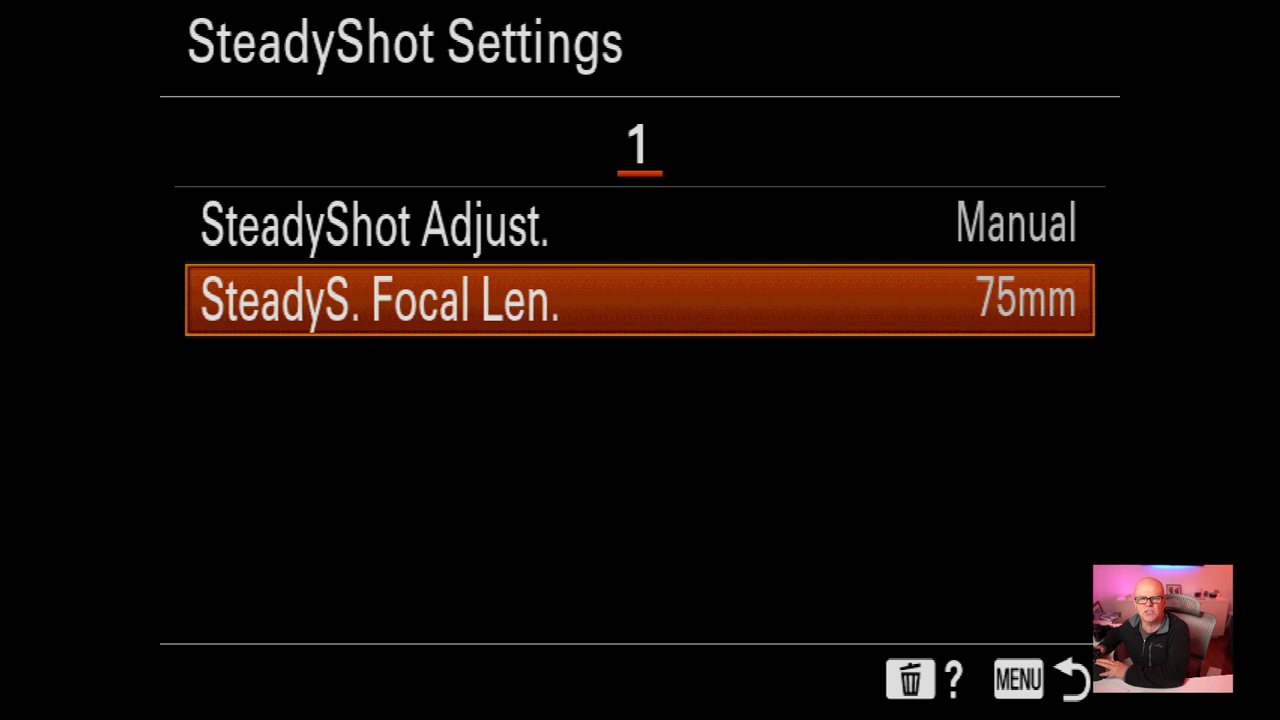
pyautogui.press('Return')
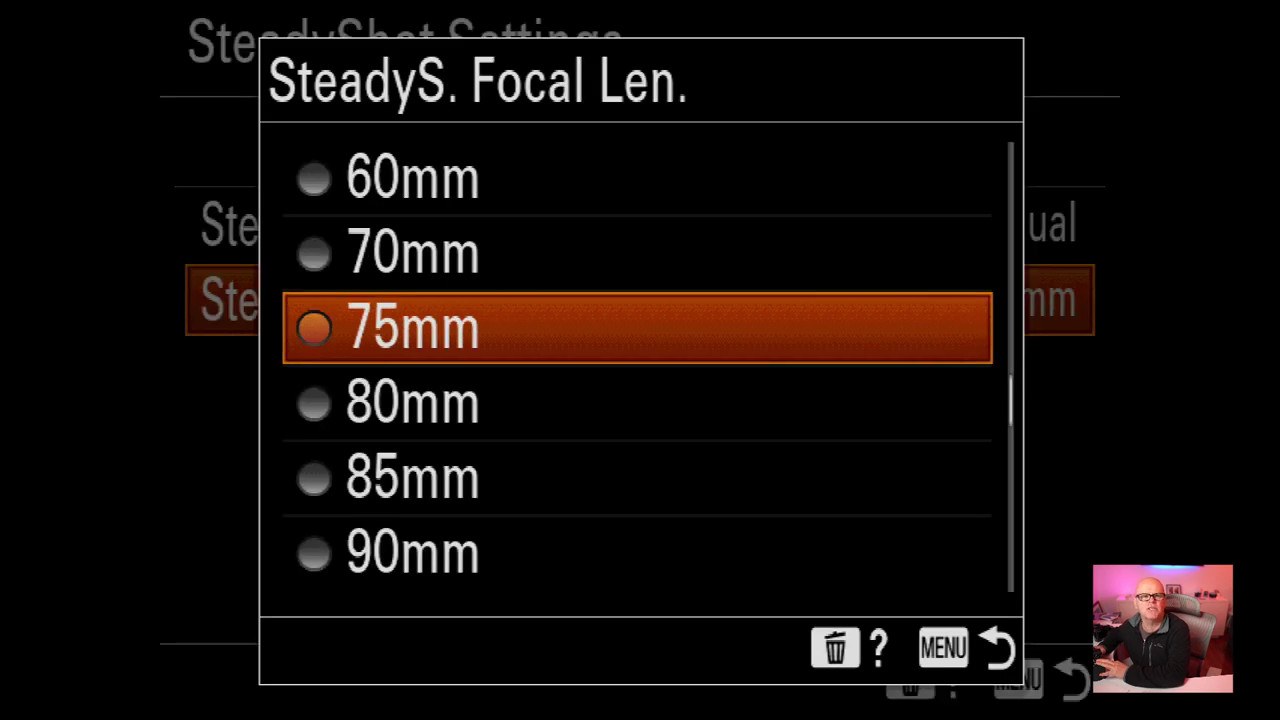
pyautogui.press('Up')
pyautogui.press('Up')
pyautogui.press('Up')
pyautogui.press('Up')
pyautogui.press('Return')
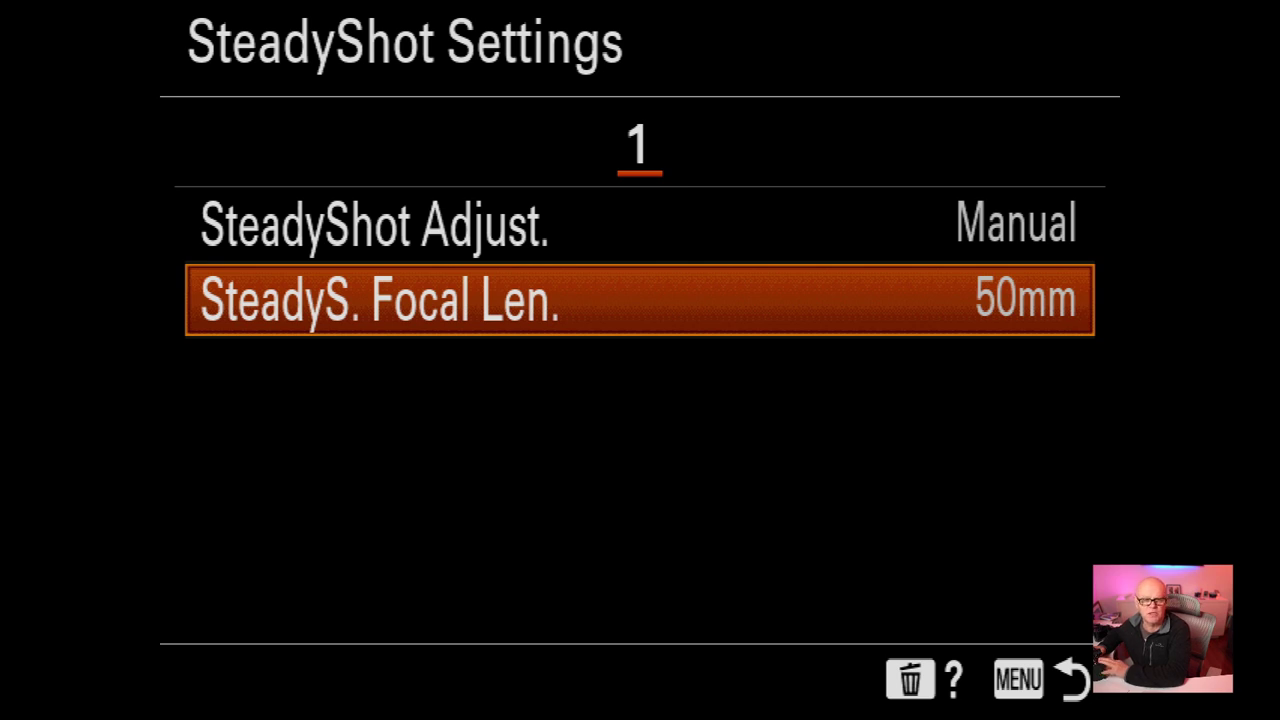
# Set SteadyShot Adjust. back to Auto and move on to the Zoom page (6/11)
pyautogui.press('Up')
pyautogui.press('Return')
pyautogui.press('Up')
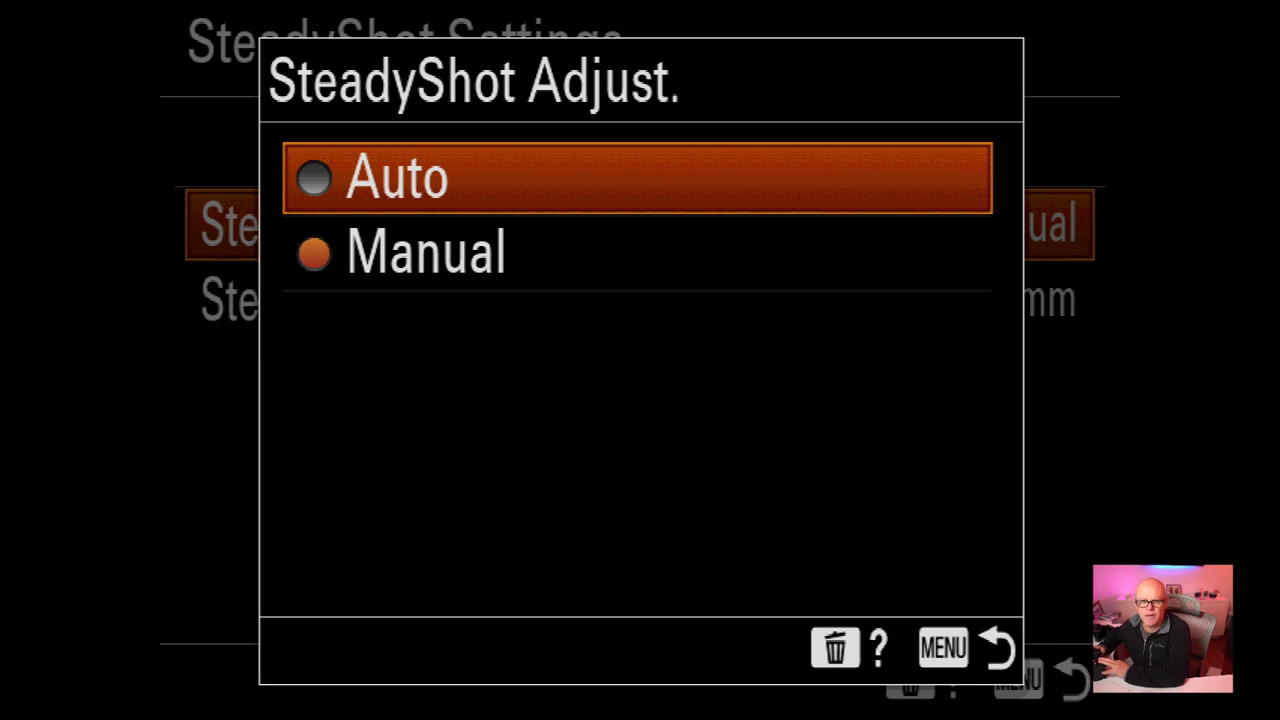
pyautogui.press('Return')
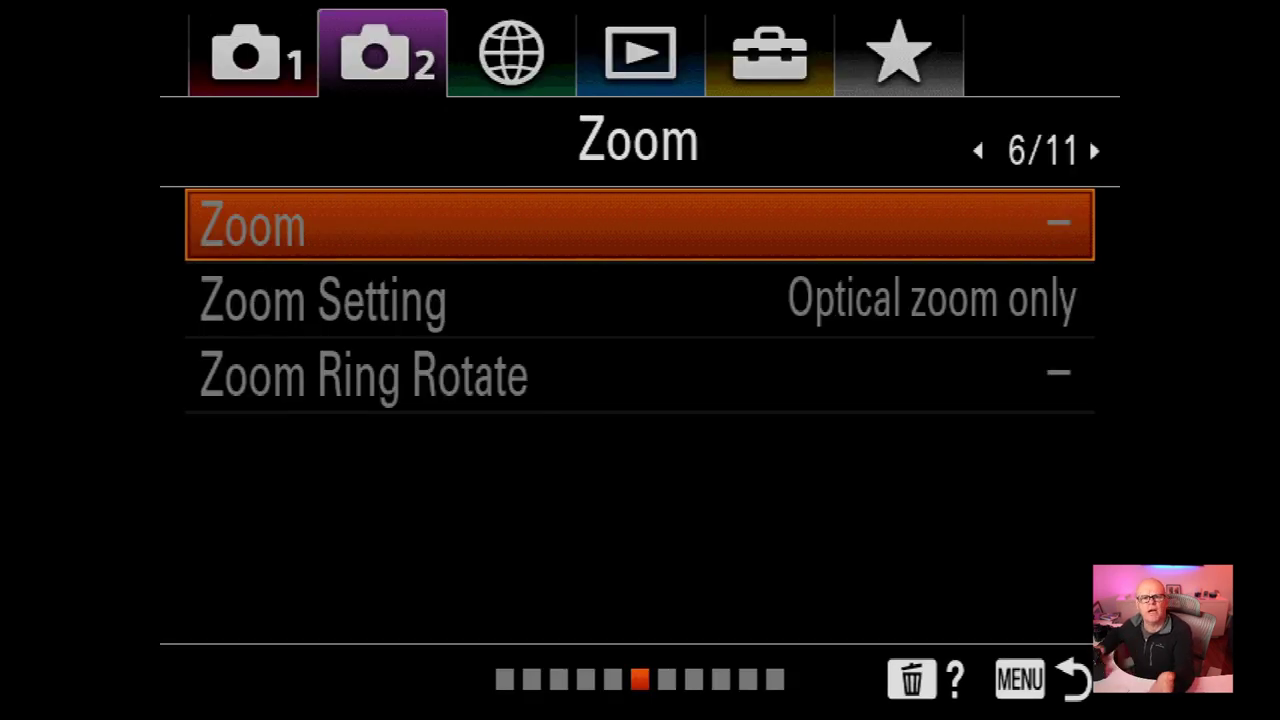
# On Display/Auto Review1, preview Standard and keep Finder Frame Rate on High
pyautogui.press('Down')
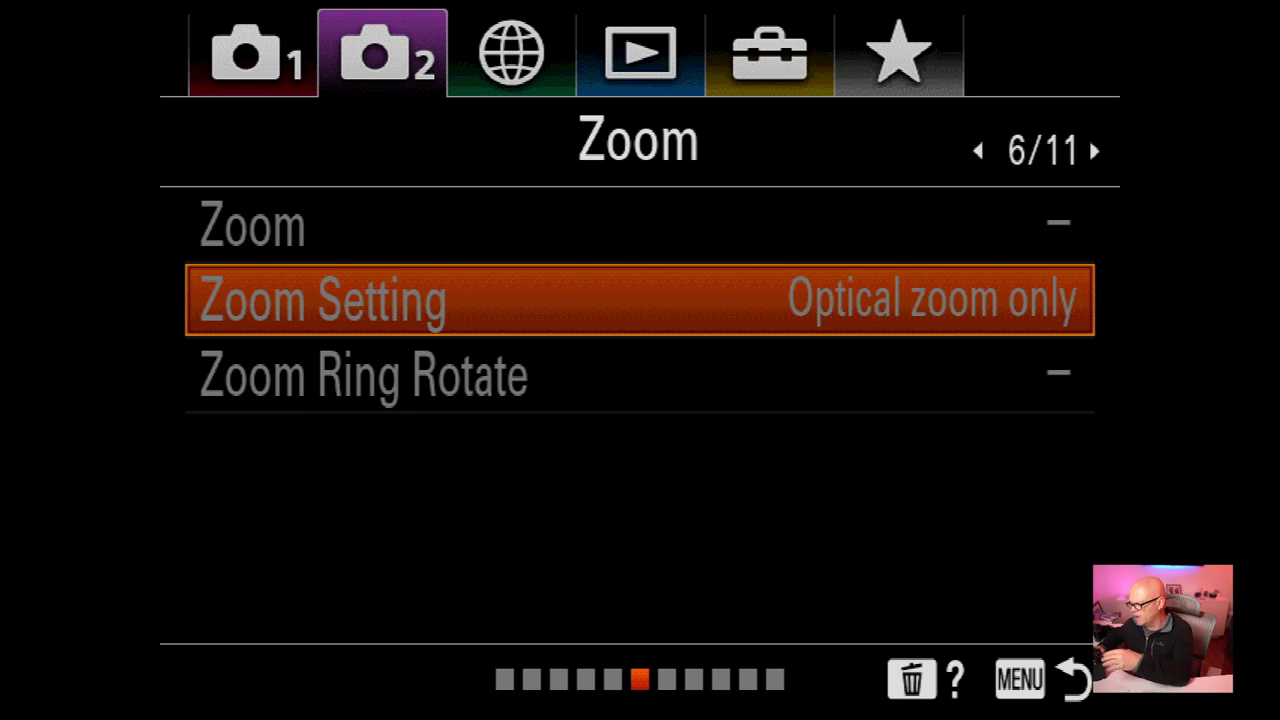
pyautogui.press('Down')
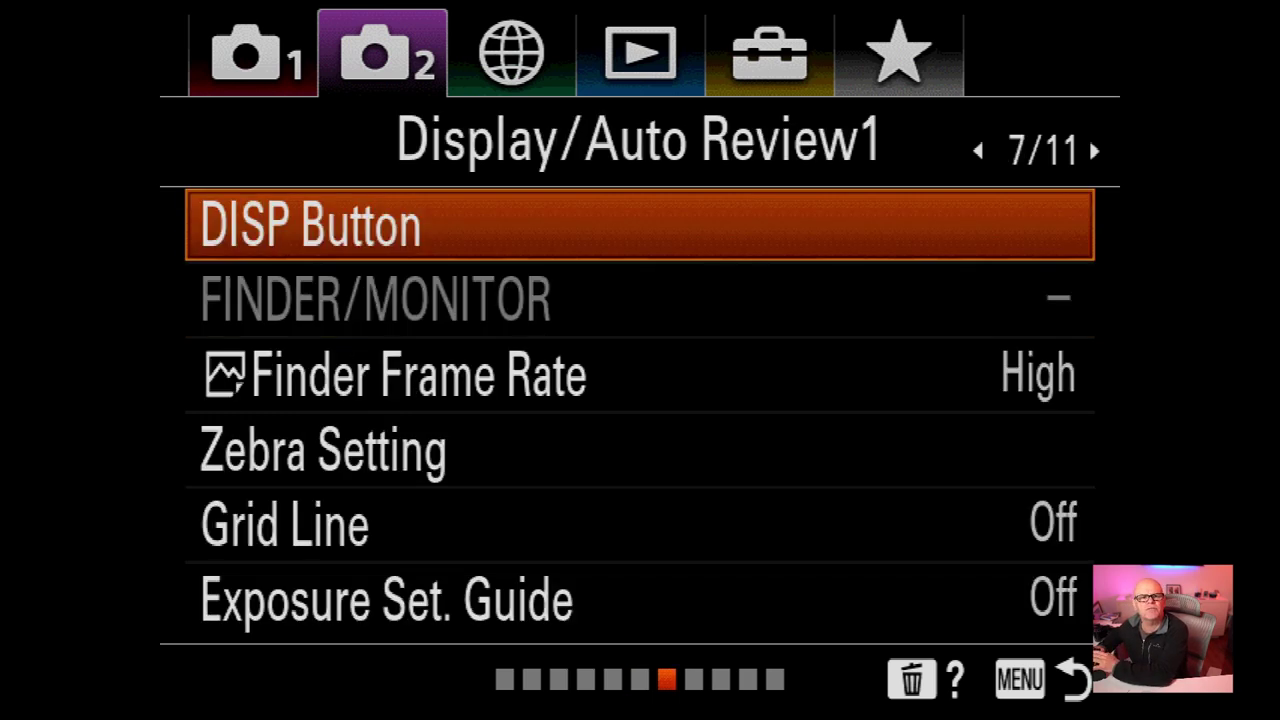
pyautogui.press('Down')
pyautogui.press('Down')
pyautogui.press('Return')
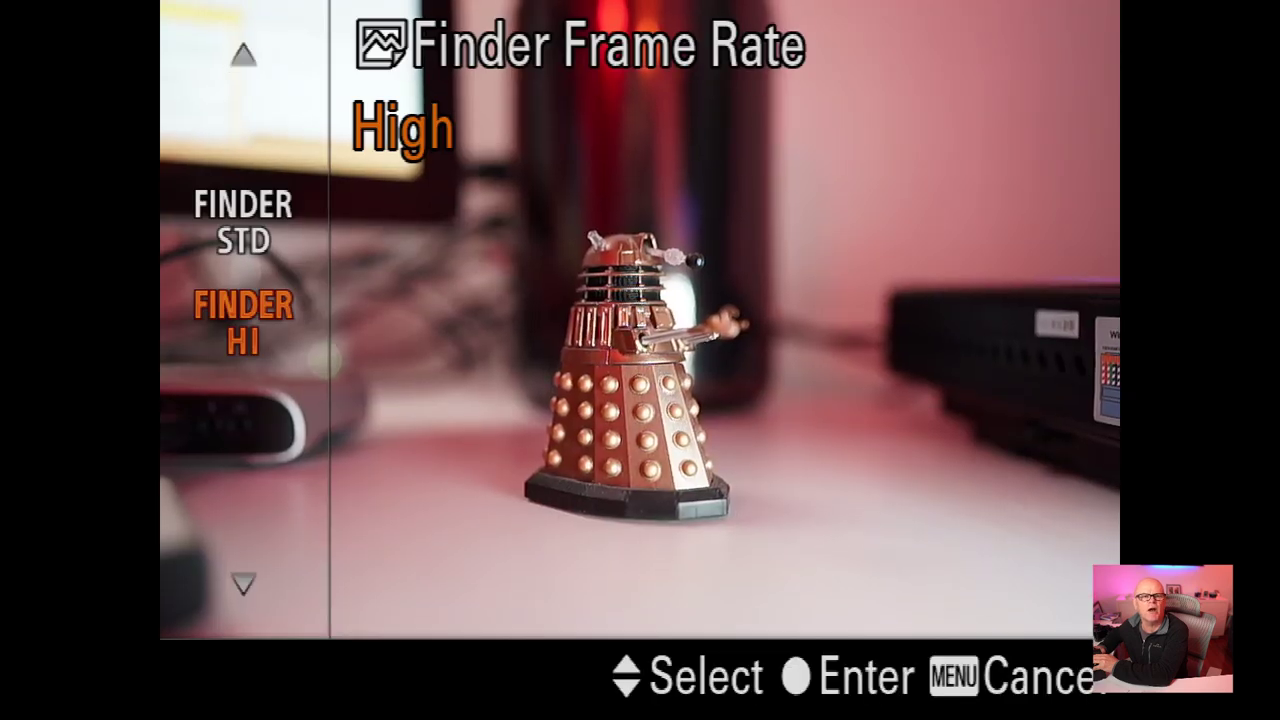
pyautogui.press('Up')
pyautogui.press('Down')
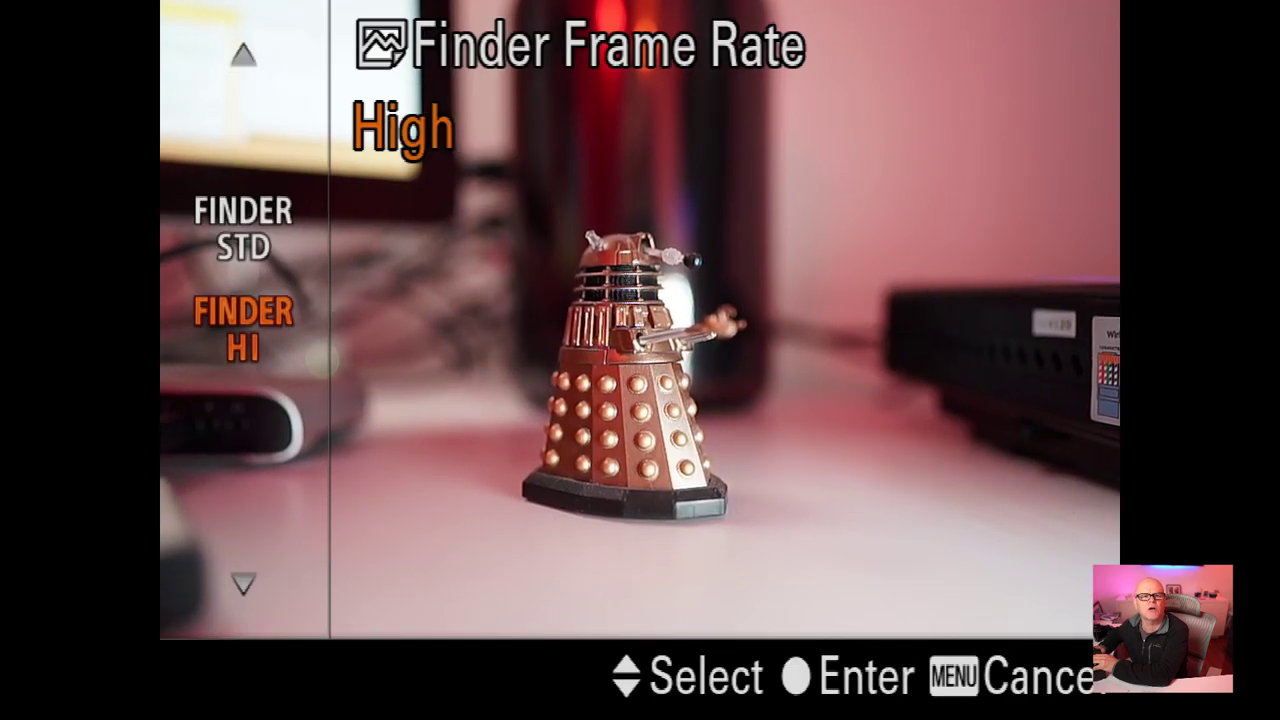
pyautogui.press('Return')
# Check the Zebra Setting options, then advance to the Display/Auto Review2 page (8/11)
pyautogui.press('Menu')
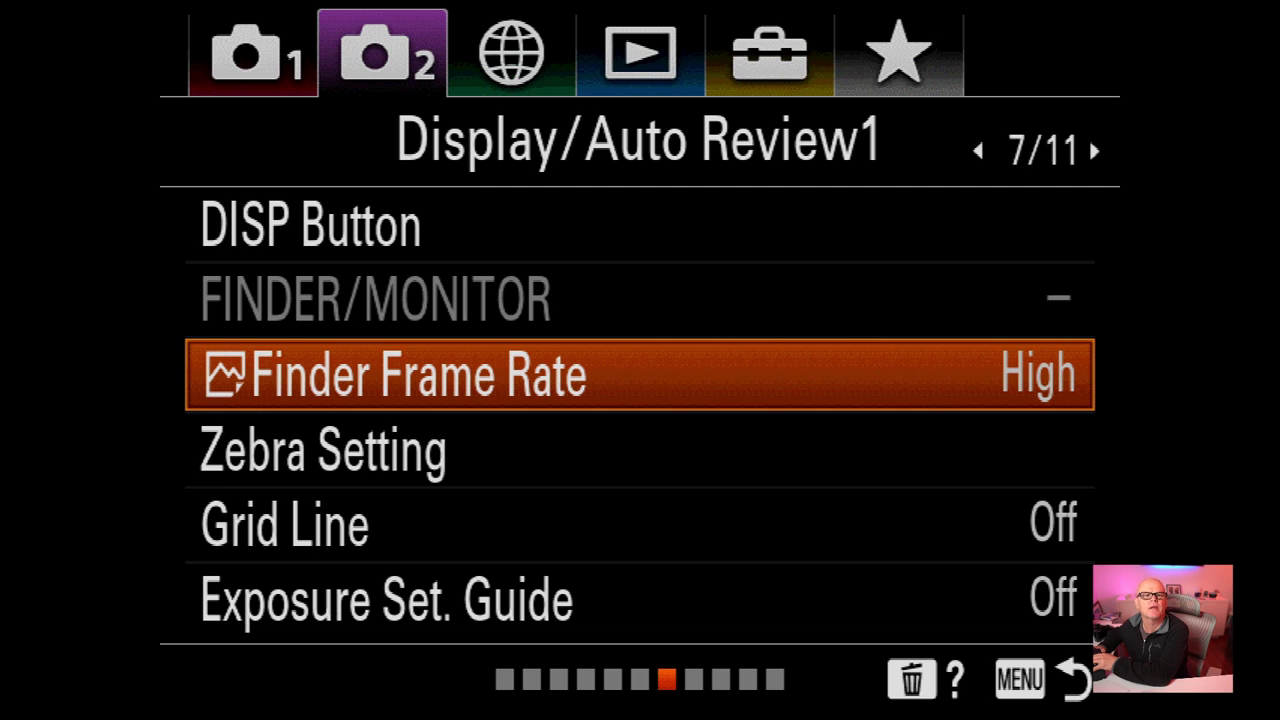
pyautogui.press('Down')
pyautogui.press('Return')
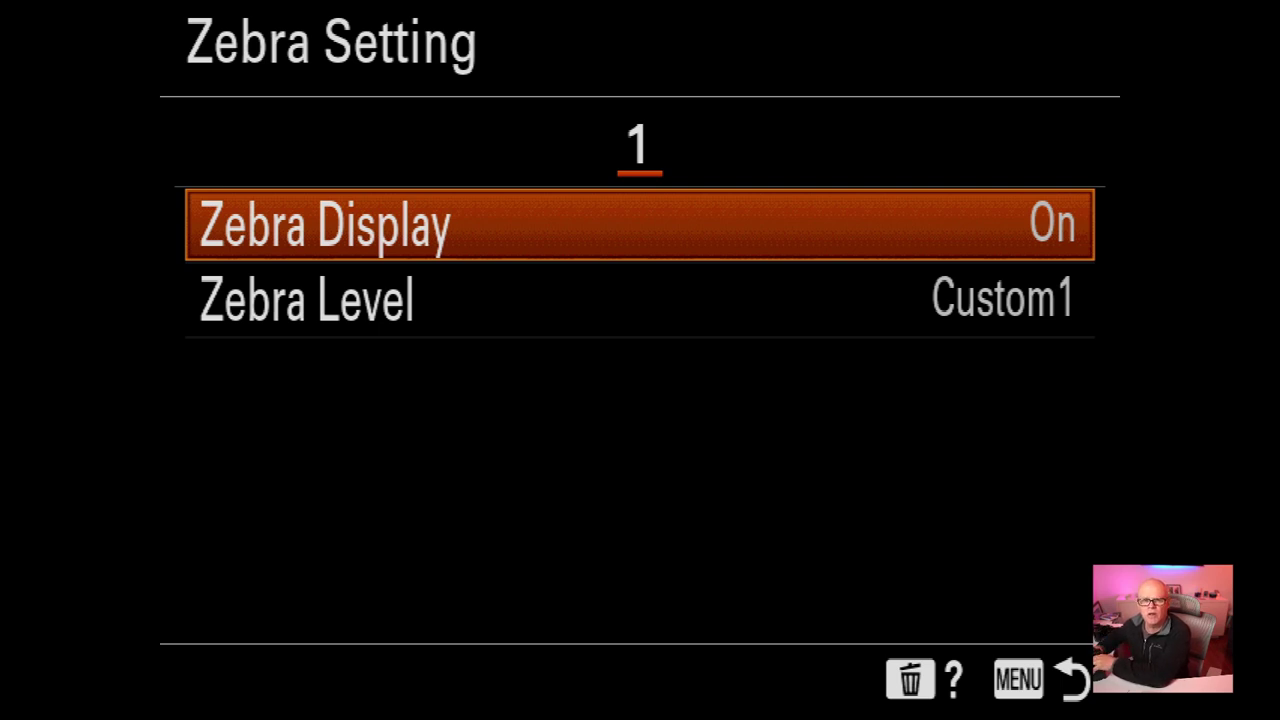
pyautogui.press('Escape')
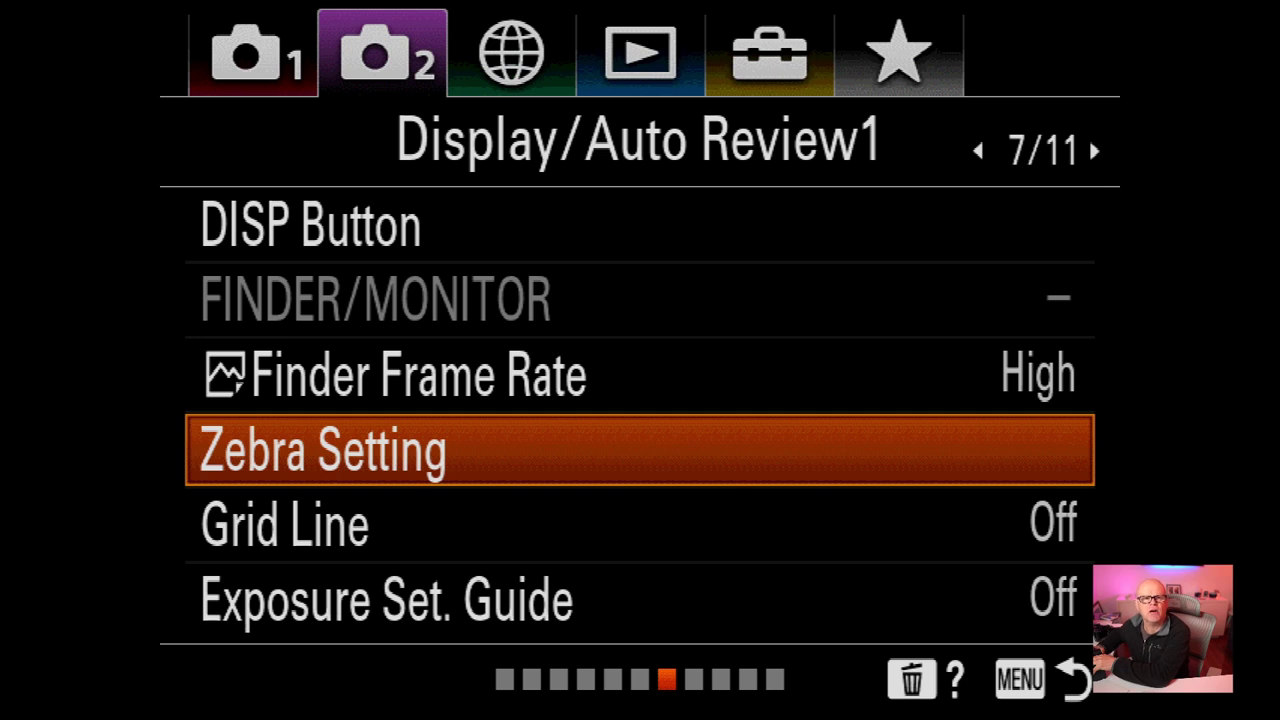
pyautogui.press('Right')
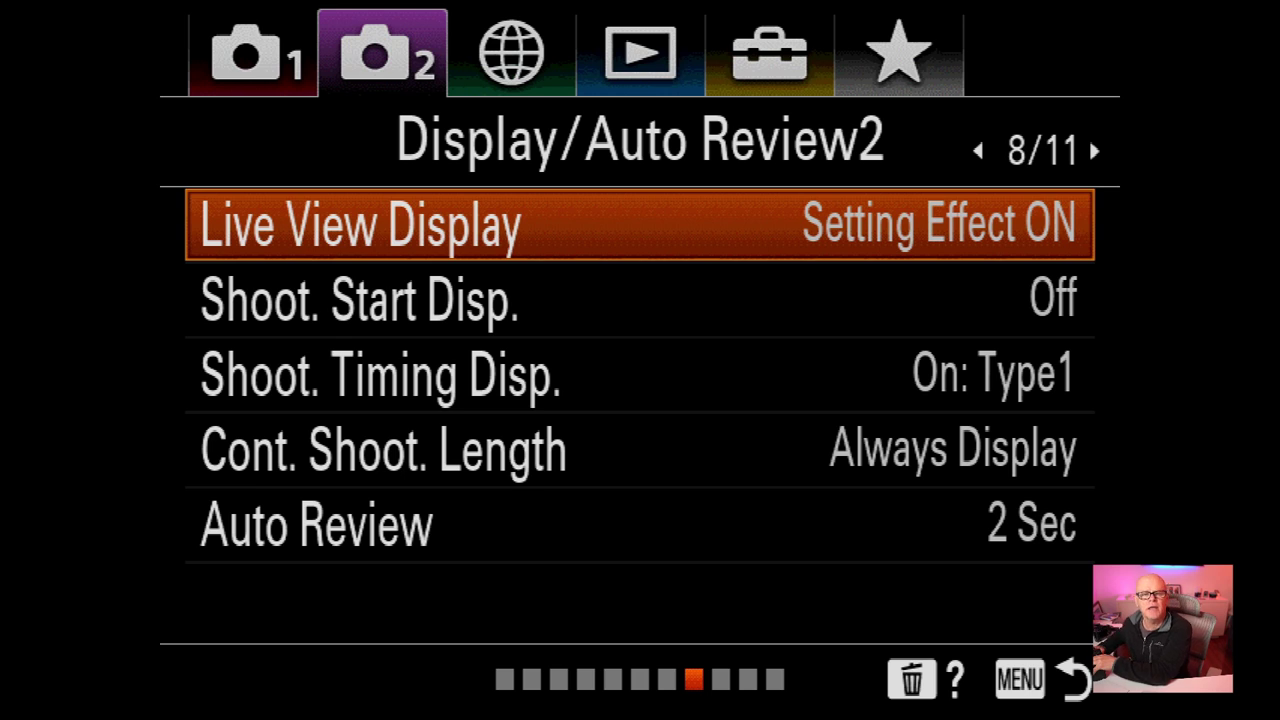
pyautogui.press('Return')
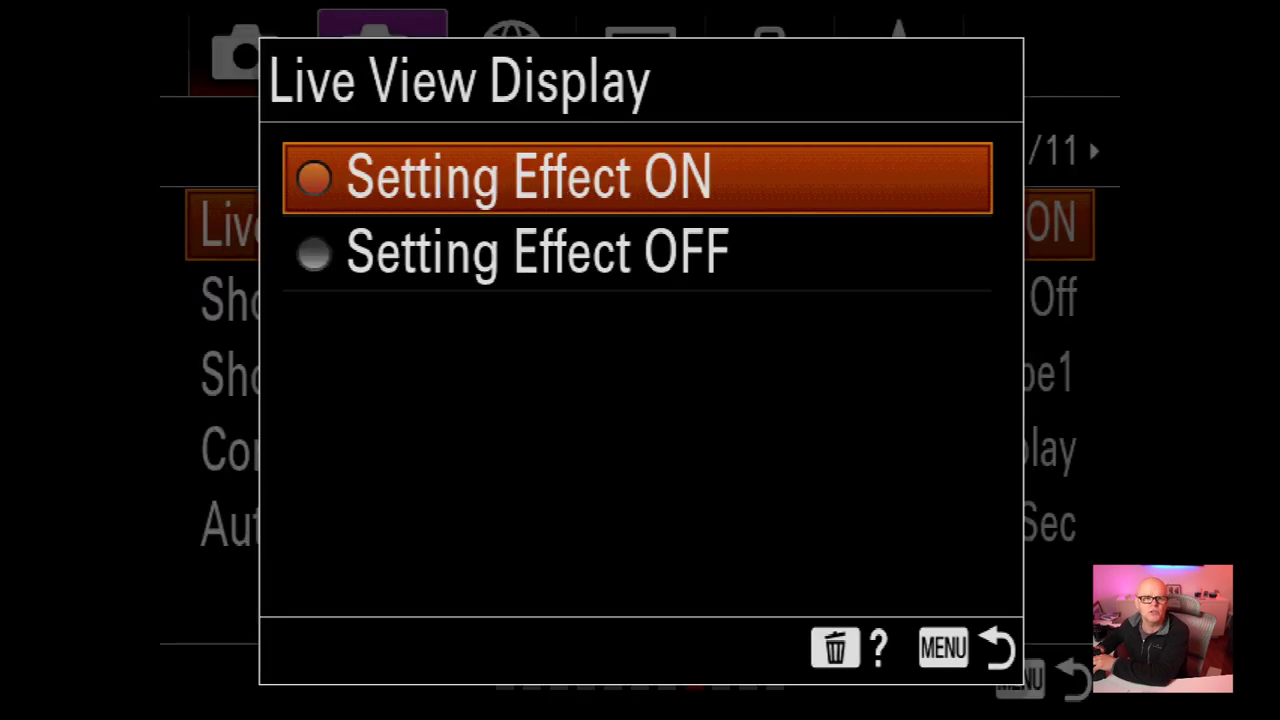
pyautogui.press('Down')
pyautogui.press('Escape')
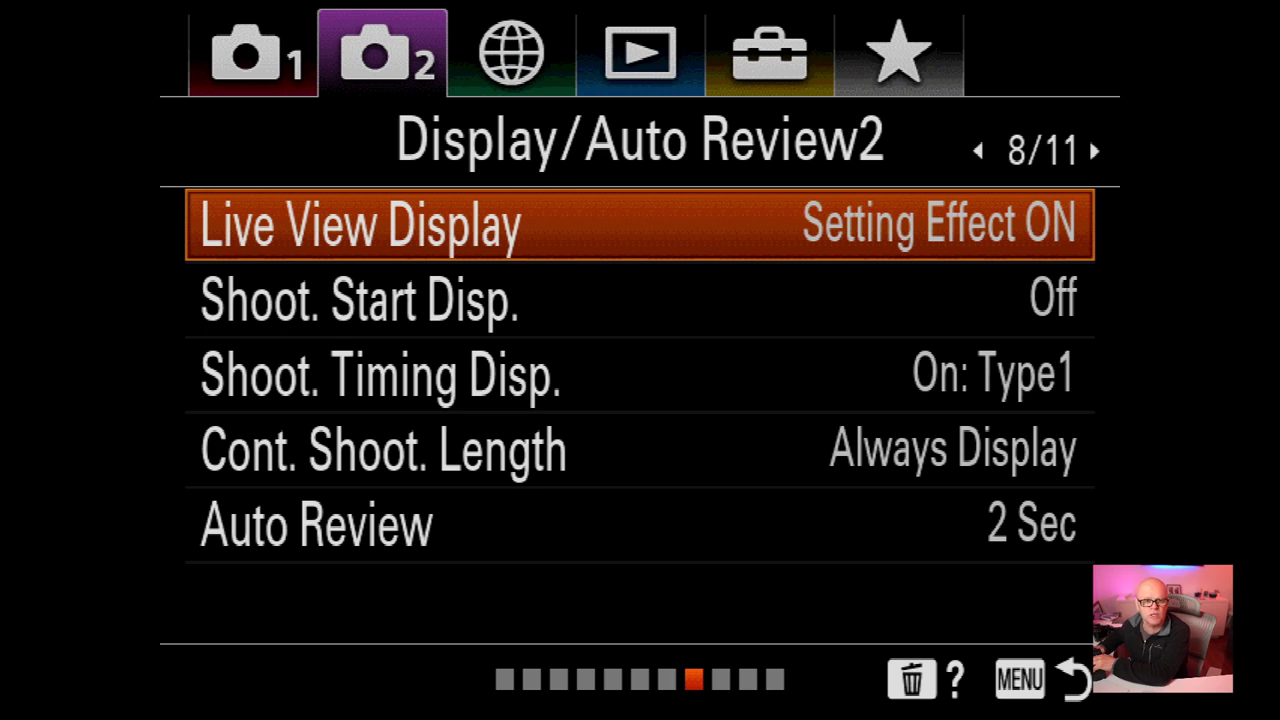
pyautogui.press('Down')
pyautogui.press('Down')
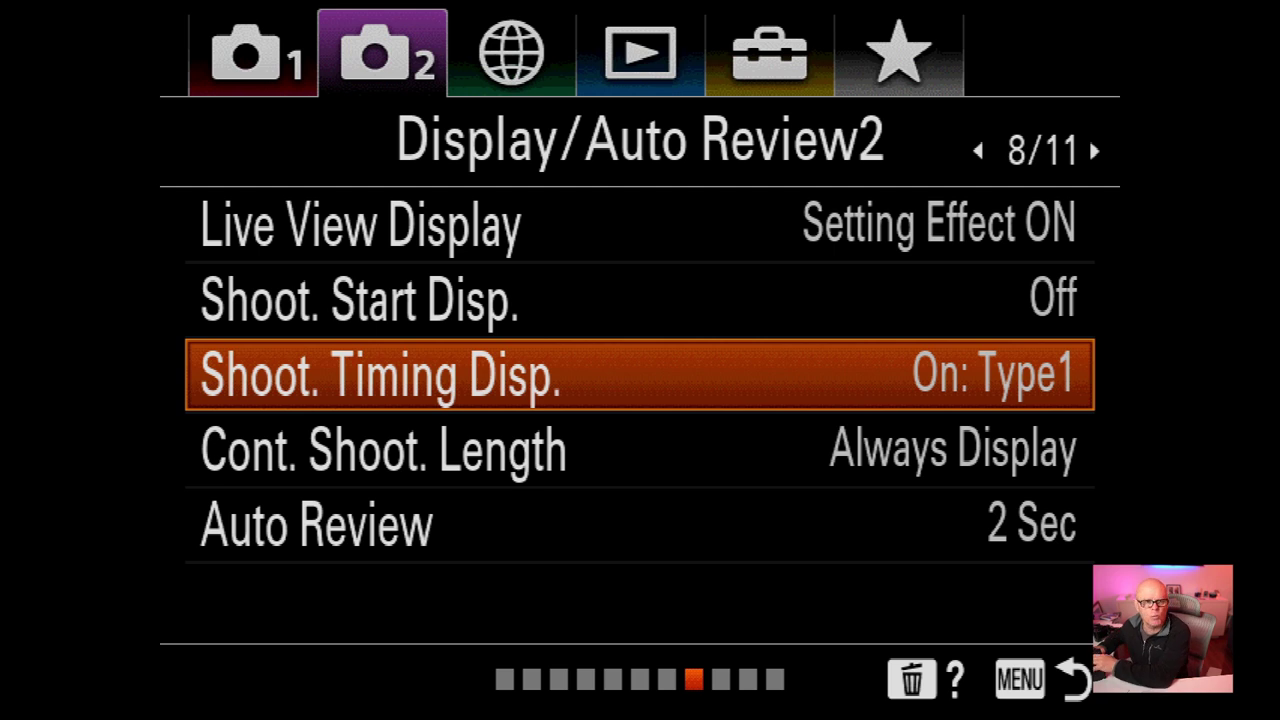
pyautogui.press('Down')
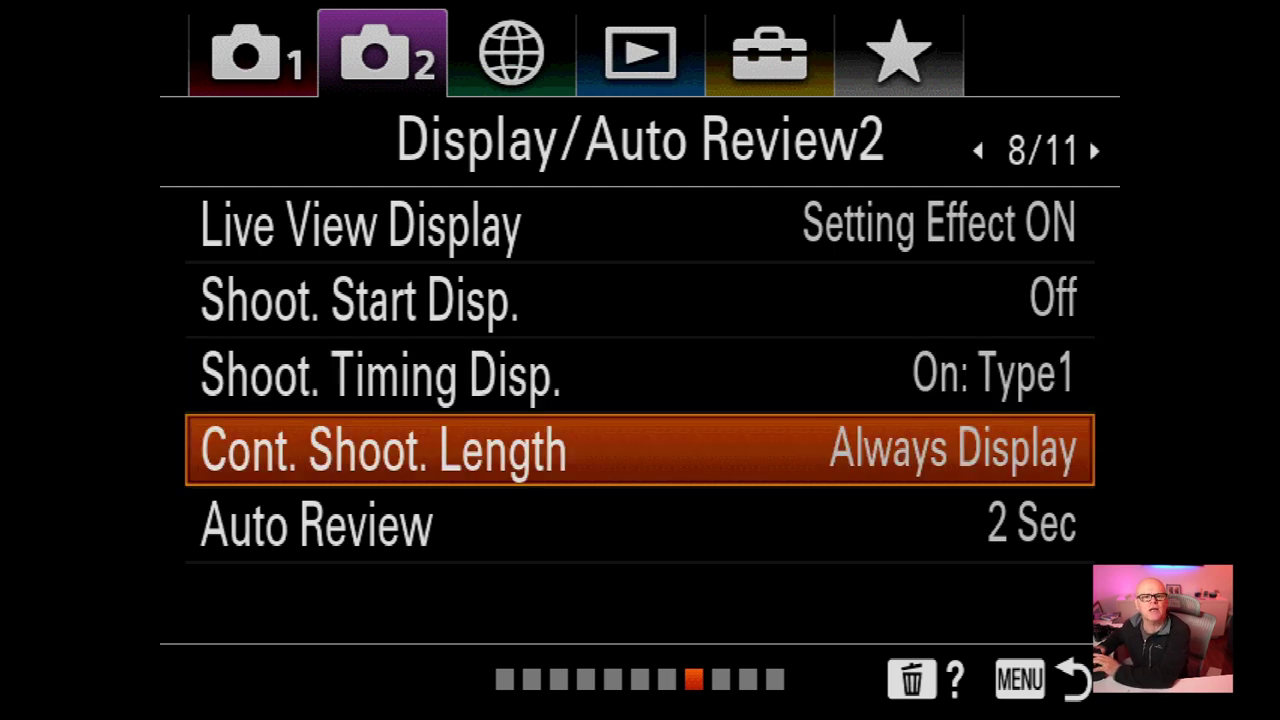
pyautogui.press('Down')
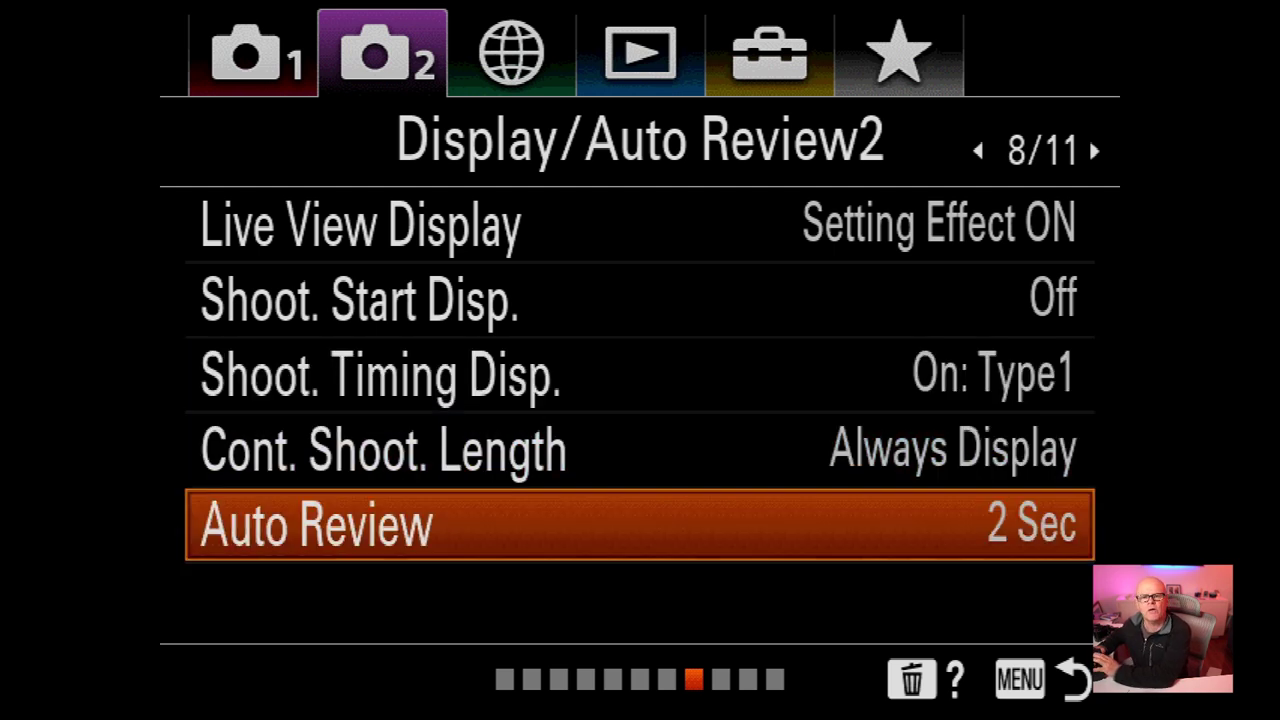